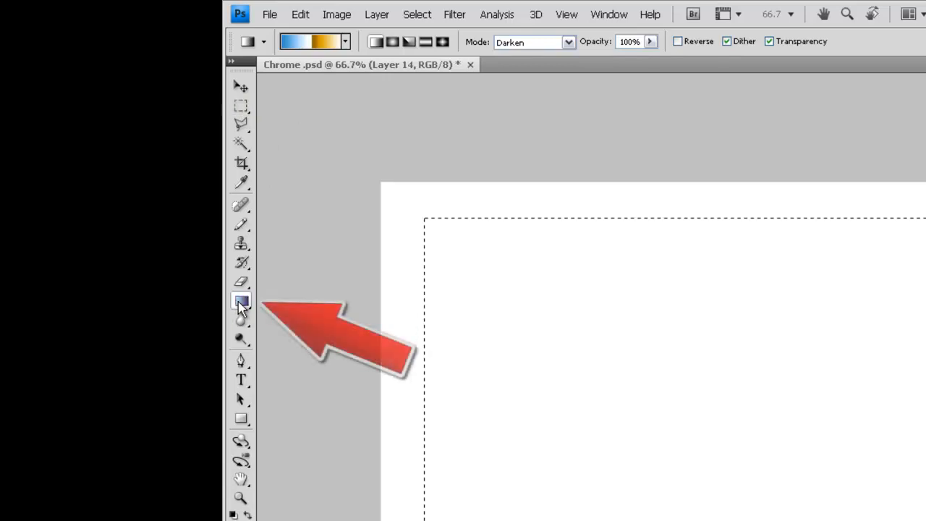
- Fill the rectangular selection with the blue-and-gold chrome gradient, running vertically from the lower edge to the upper edge
{"action": "left_click", "coordinate": [346, 42]}
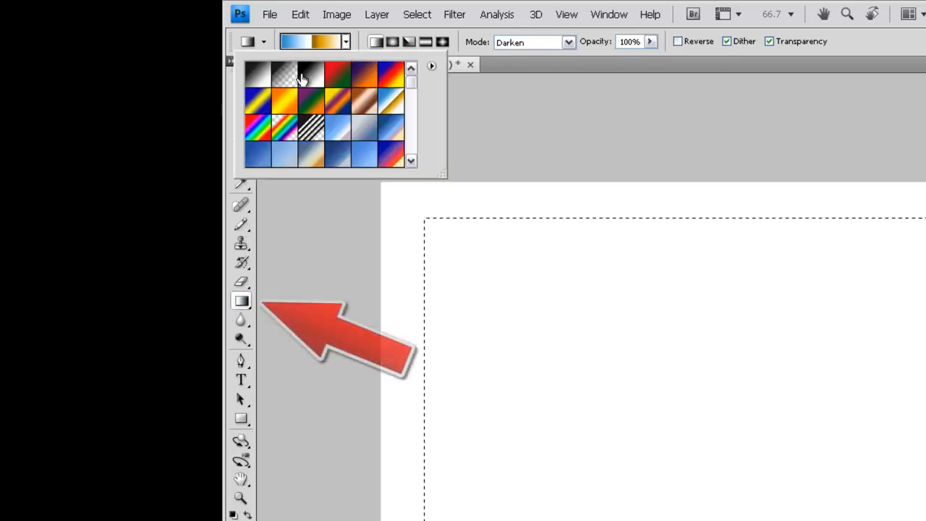
{"action": "mouse_move", "coordinate": [412, 82]}
{"action": "left_mouse_down"}
{"action": "mouse_move", "coordinate": [411, 152]}
{"action": "mouse_move", "coordinate": [411, 78]}
{"action": "left_mouse_up"}
{"action": "left_click", "coordinate": [432, 66]}
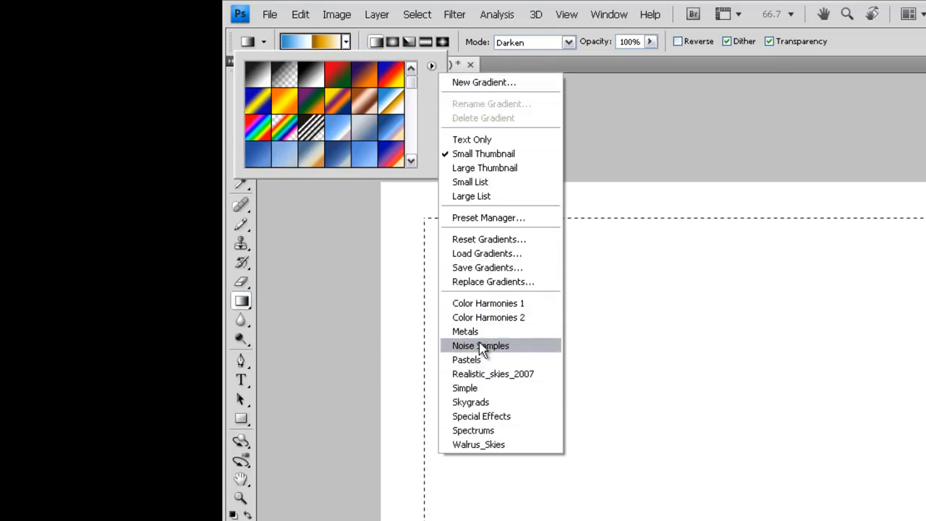
{"action": "left_click", "coordinate": [432, 101]}
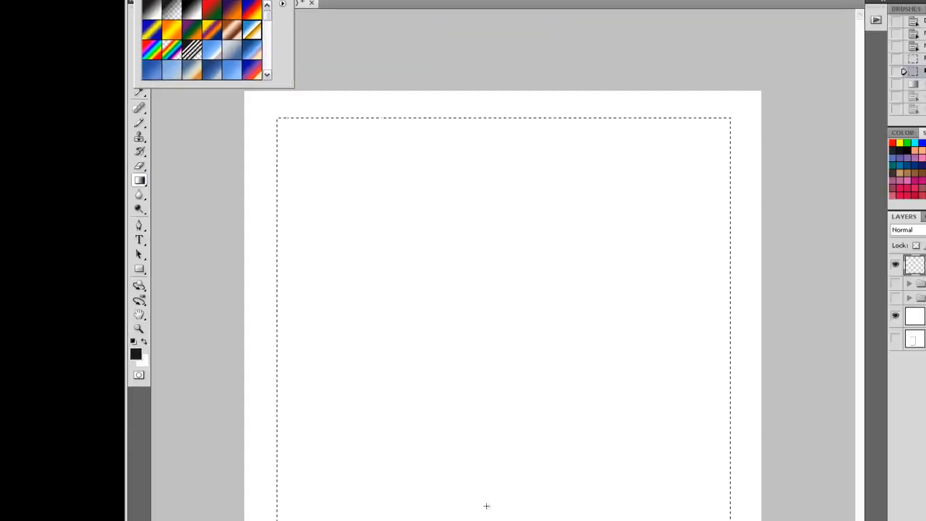
{"action": "left_click_drag", "start_coordinate": [403, 424], "coordinate": [401, 107]}
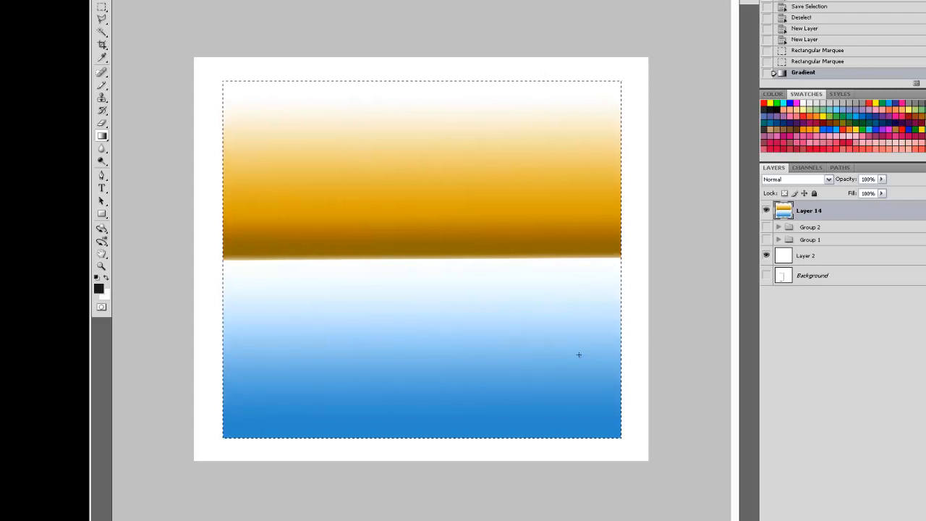
- Warp the chrome gradient on Layer 14 by pulling its two upper-edge handles far above the canvas so the bands arch upward
{"action": "key", "text": "ctrl+minus"}
{"action": "key", "text": "ctrl+minus"}
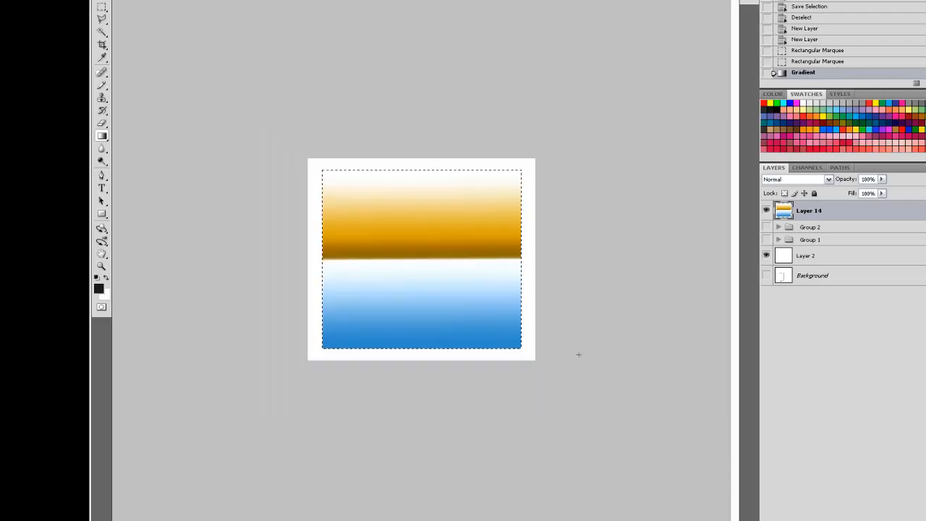
{"action": "key", "text": "alt+e"}
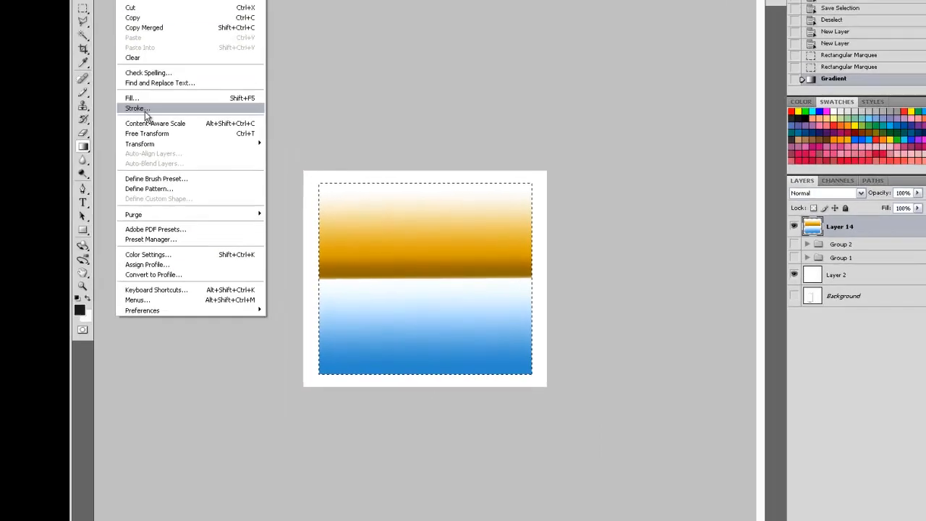
{"action": "mouse_move", "coordinate": [220, 132]}
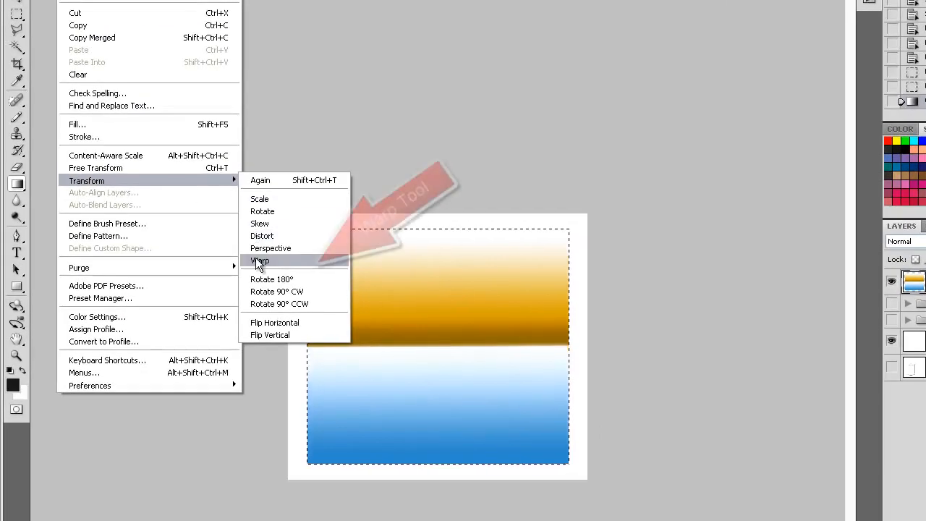
{"action": "mouse_move", "coordinate": [108, 186]}
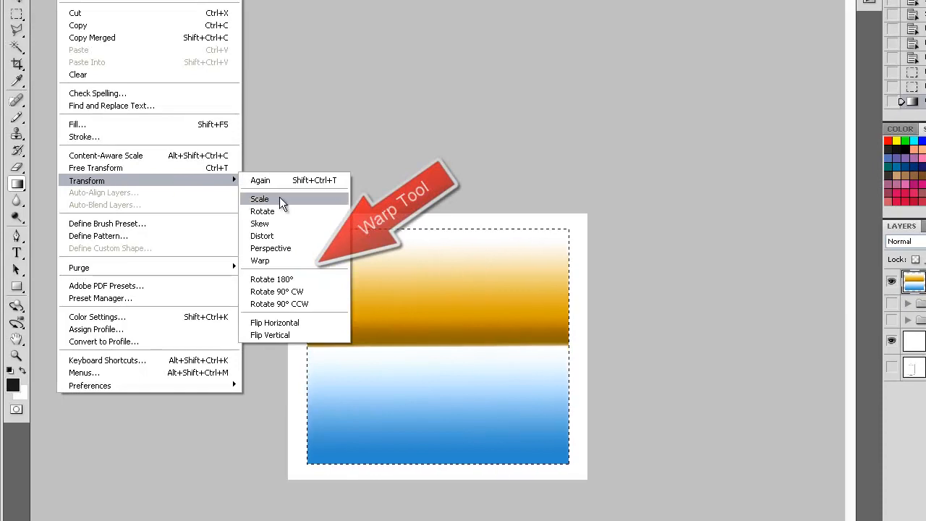
{"action": "left_click", "coordinate": [268, 259]}
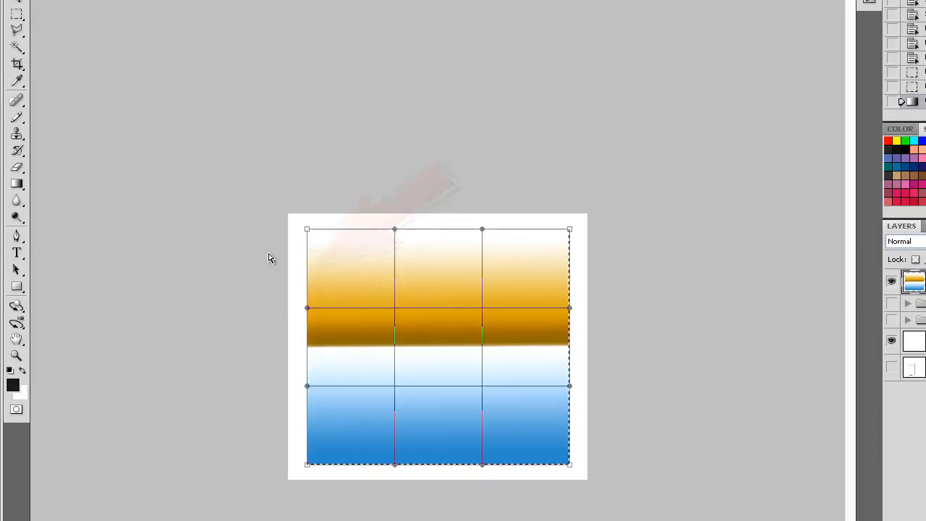
{"action": "scroll", "coordinate": [302, 504], "scroll_direction": "down", "scroll_amount": 3}
{"action": "scroll", "coordinate": [300, 504], "scroll_direction": "up", "scroll_amount": 1}
{"action": "scroll", "coordinate": [300, 504], "scroll_direction": "up", "scroll_amount": 2}
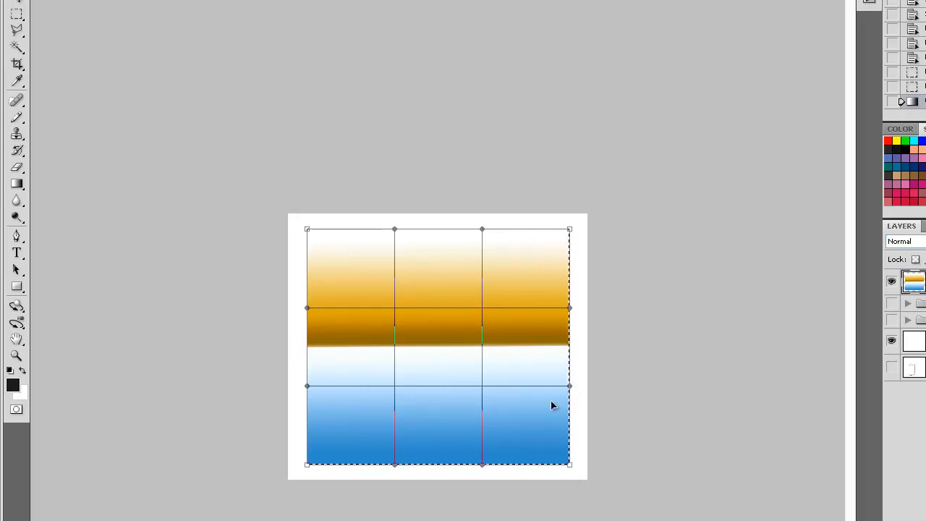
{"action": "left_click_drag", "start_coordinate": [484, 233], "coordinate": [480, 72]}
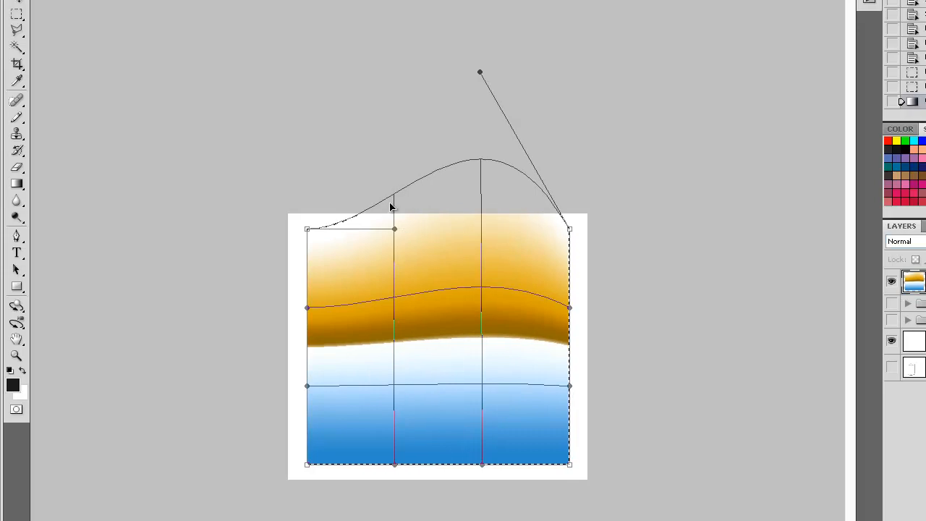
{"action": "left_click_drag", "start_coordinate": [393, 200], "coordinate": [396, 54]}
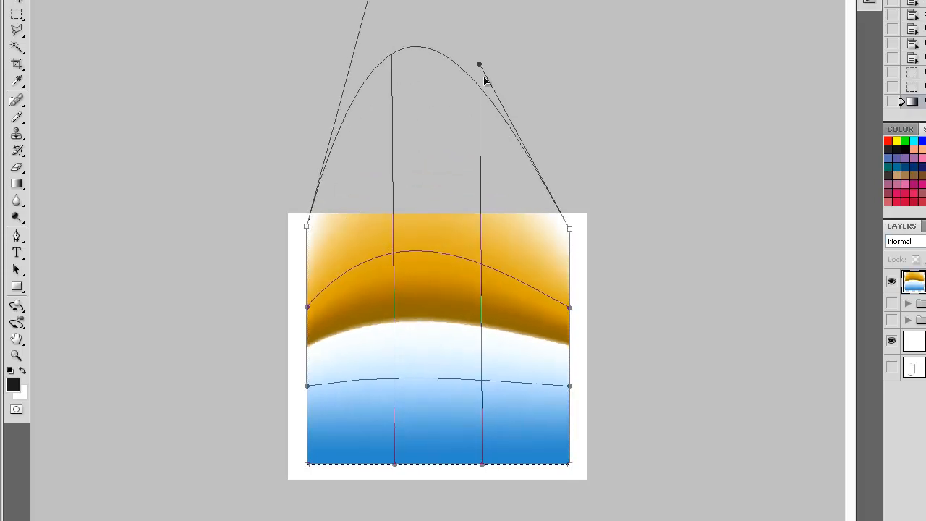
{"action": "left_click_drag", "start_coordinate": [480, 94], "coordinate": [480, 55]}
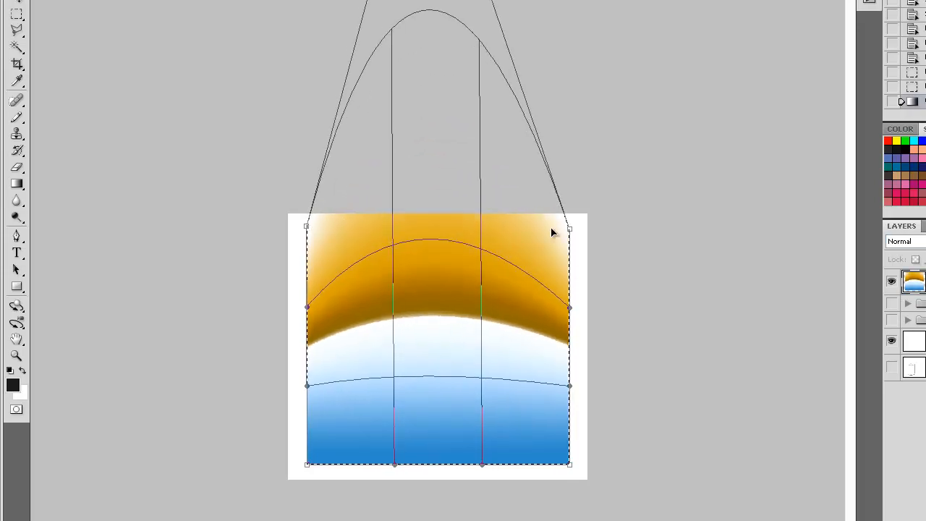
- Steepen the warp's arch by lowering both upper corners and the upper handles along the two sides
{"action": "left_click_drag", "start_coordinate": [569, 231], "coordinate": [578, 317]}
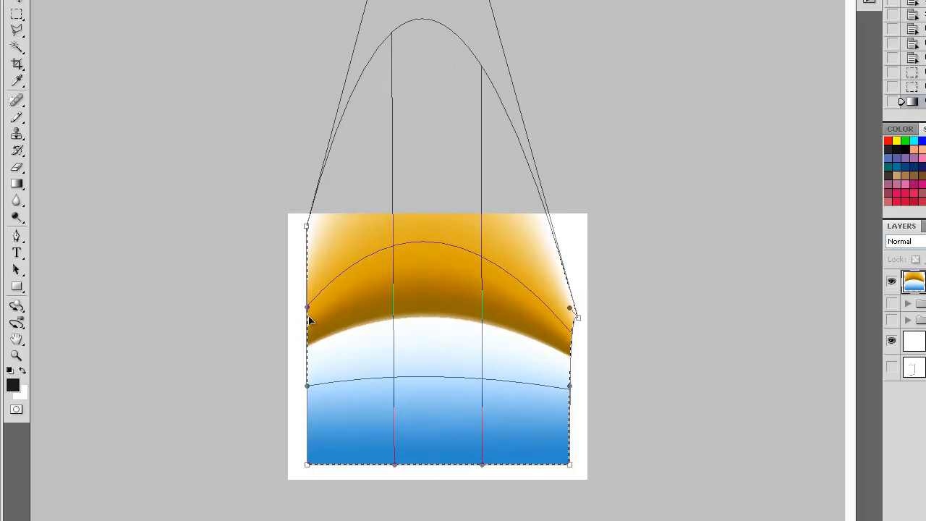
{"action": "left_click_drag", "start_coordinate": [307, 226], "coordinate": [304, 317]}
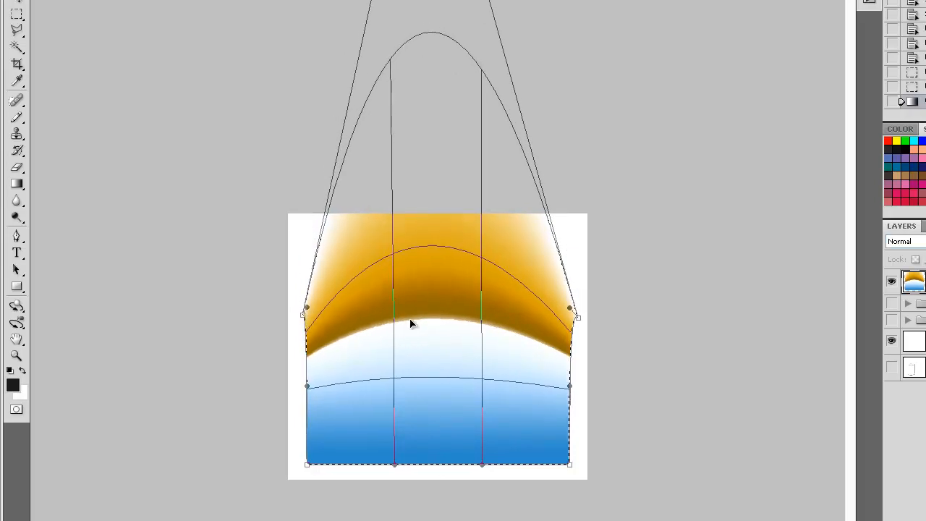
{"action": "left_click_drag", "start_coordinate": [570, 309], "coordinate": [570, 358]}
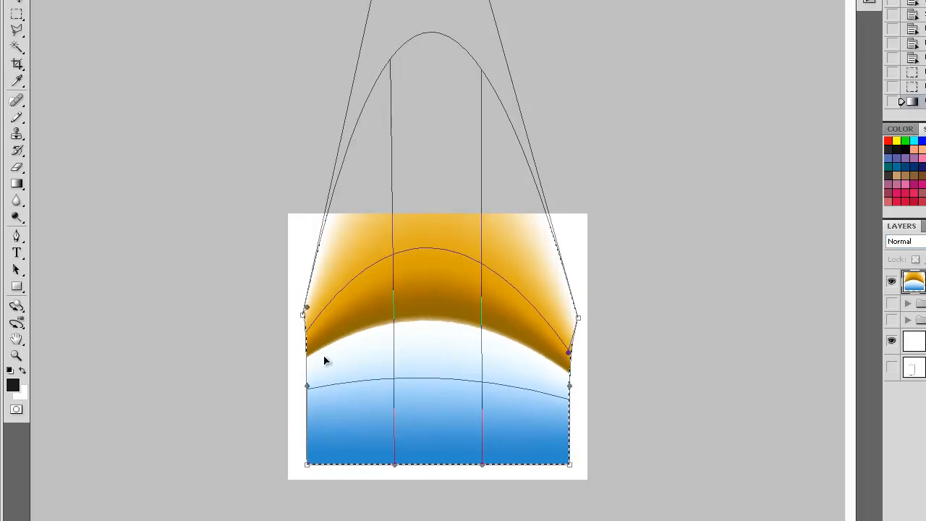
{"action": "left_click_drag", "start_coordinate": [306, 310], "coordinate": [304, 377]}
{"action": "left_click_drag", "start_coordinate": [570, 355], "coordinate": [575, 382]}
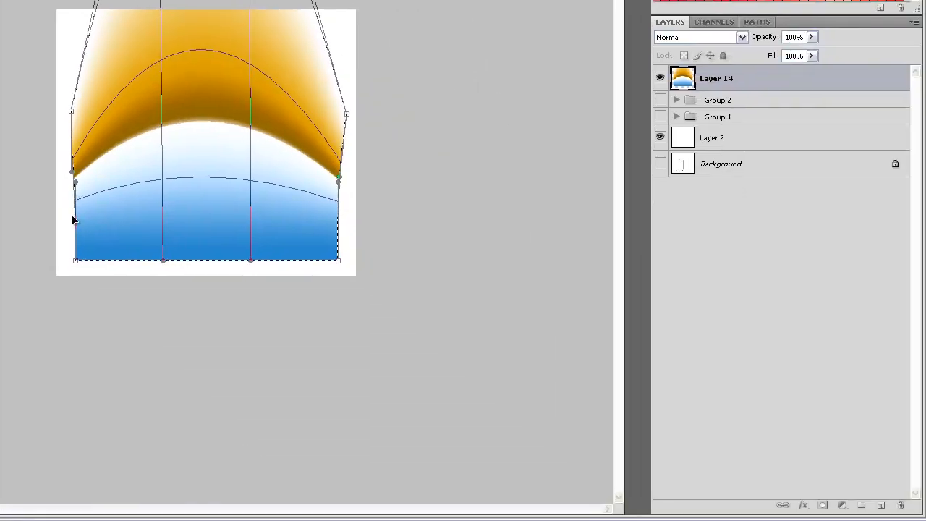
- Stretch the lower part of the warp down past the canvas on both sides and apply the warp
{"action": "left_click_drag", "start_coordinate": [94, 234], "coordinate": [93, 262]}
{"action": "left_click_drag", "start_coordinate": [335, 214], "coordinate": [346, 316]}
{"action": "left_click_drag", "start_coordinate": [75, 262], "coordinate": [66, 350]}
{"action": "left_click_drag", "start_coordinate": [344, 330], "coordinate": [348, 384]}
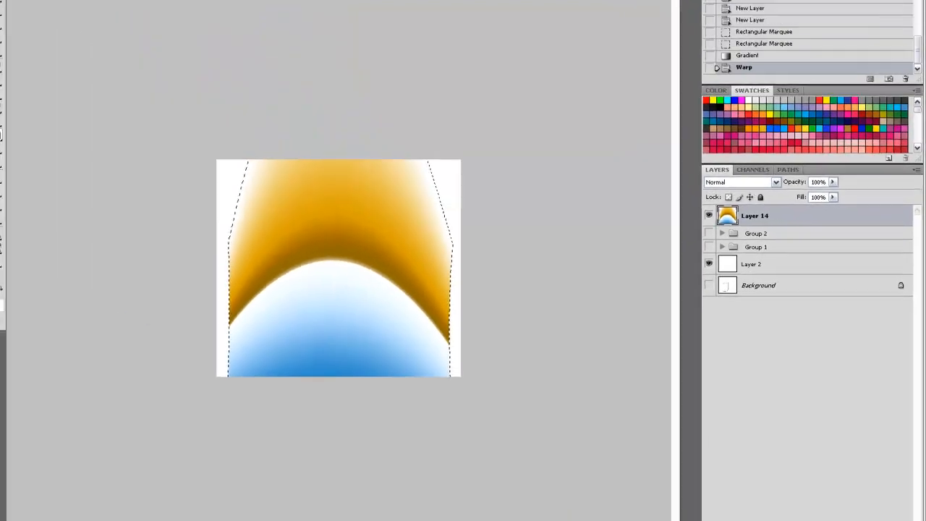
- Deselect the warped area and load the saved circular selection as a new selection
{"action": "key", "text": "alt+s"}
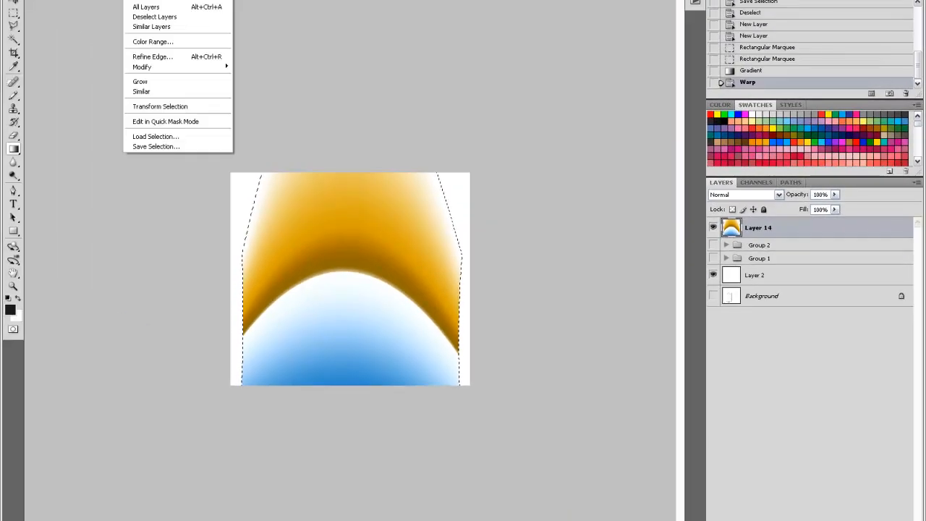
{"action": "key", "text": "d"}
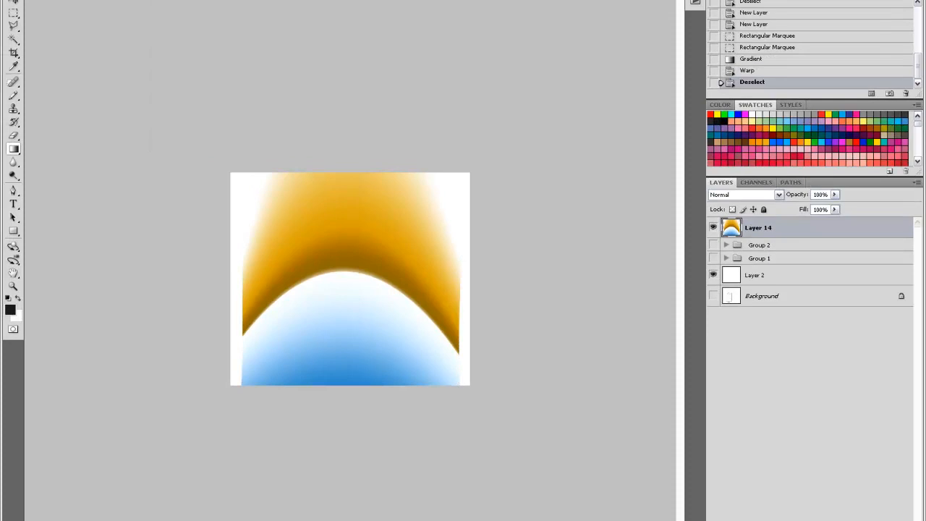
{"action": "key", "text": "alt+s"}
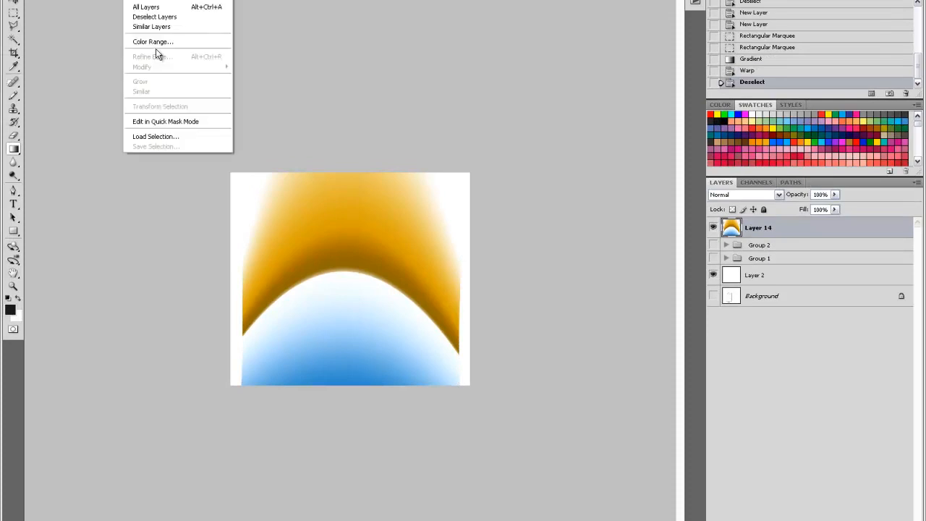
{"action": "left_click", "coordinate": [145, 137]}
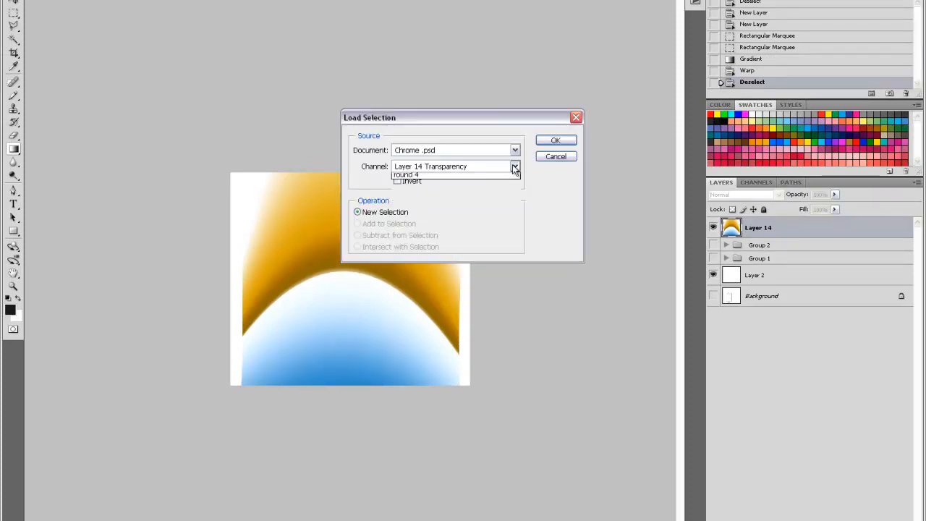
{"action": "left_click", "coordinate": [515, 167]}
{"action": "left_click", "coordinate": [406, 245]}
{"action": "left_click", "coordinate": [556, 142]}
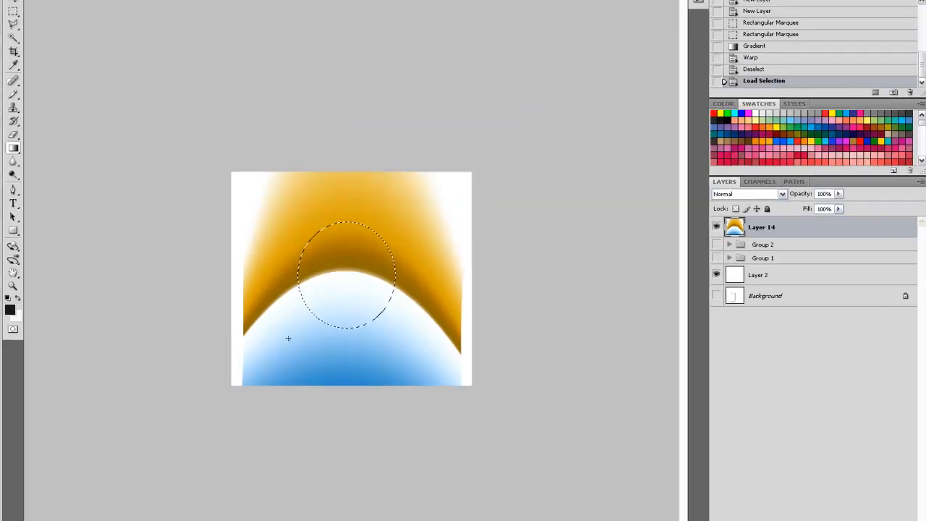
- Try a short vertical chrome gradient inside the circular selection on Layer 14, and undo it
{"action": "key", "text": "ctrl+plus"}
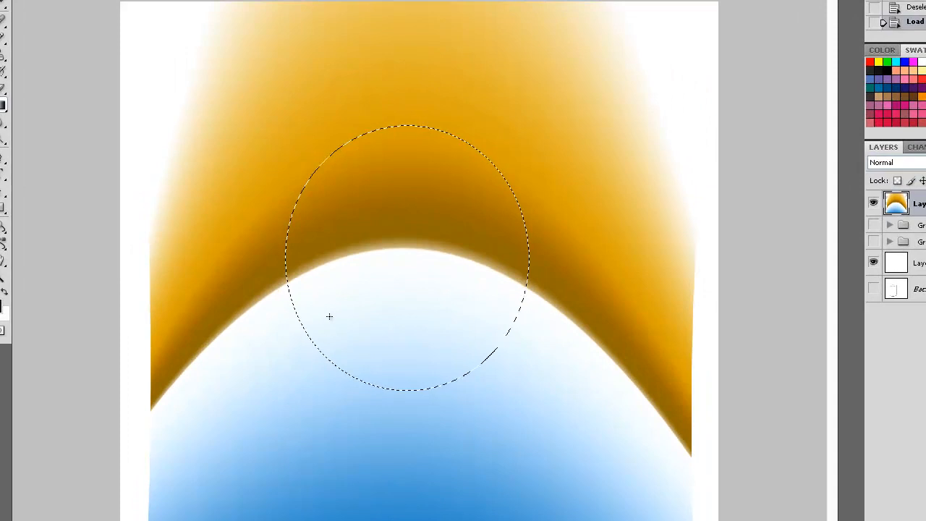
{"action": "left_click_drag", "start_coordinate": [363, 327], "coordinate": [370, 288]}
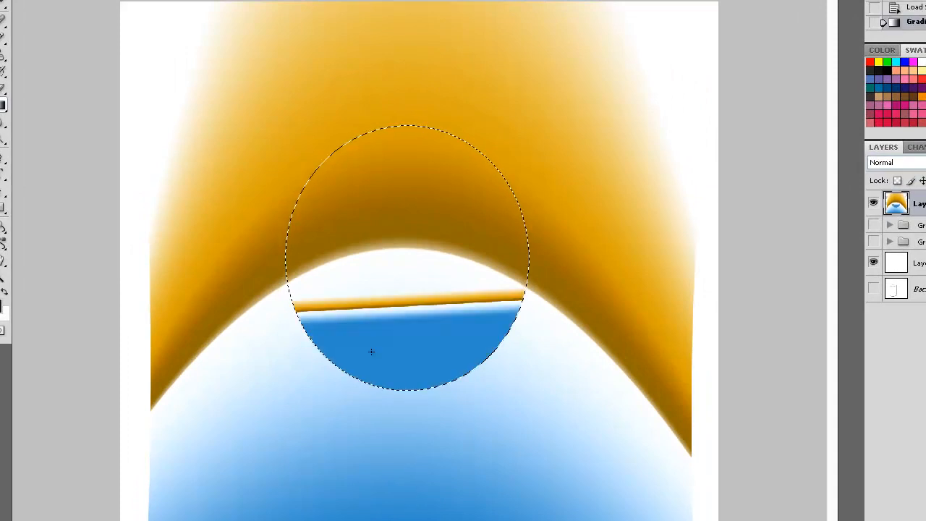
{"action": "key", "text": "ctrl+z"}
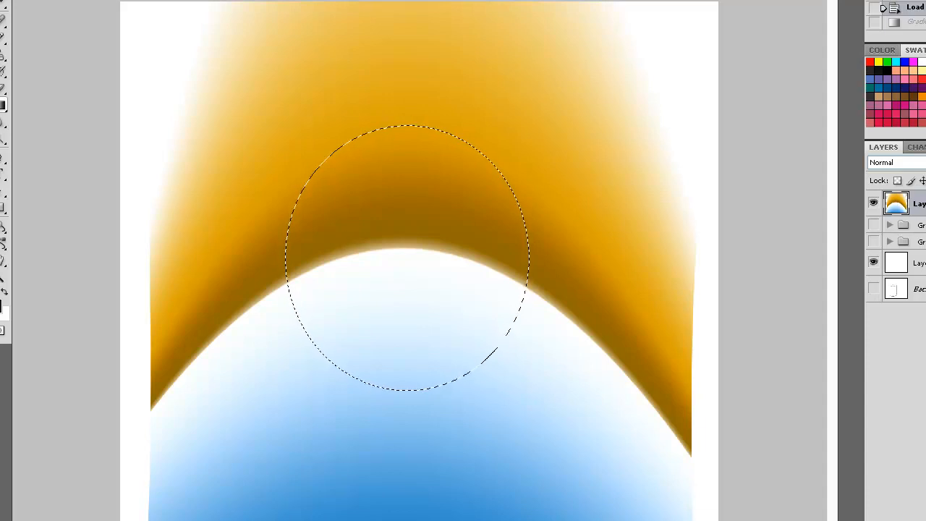
- Fill the circular selection with a red foreground color on a new layer and lower that layer's opacity to 22%
{"action": "key", "text": "ctrl+shift+alt+n"}
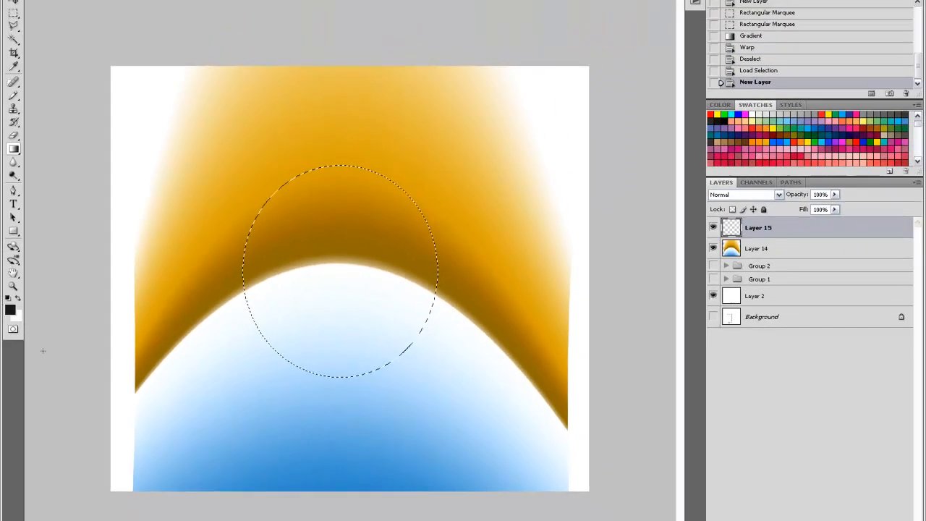
{"action": "left_click", "coordinate": [10, 309]}
{"action": "left_click", "coordinate": [448, 133]}
{"action": "left_click", "coordinate": [566, 119]}
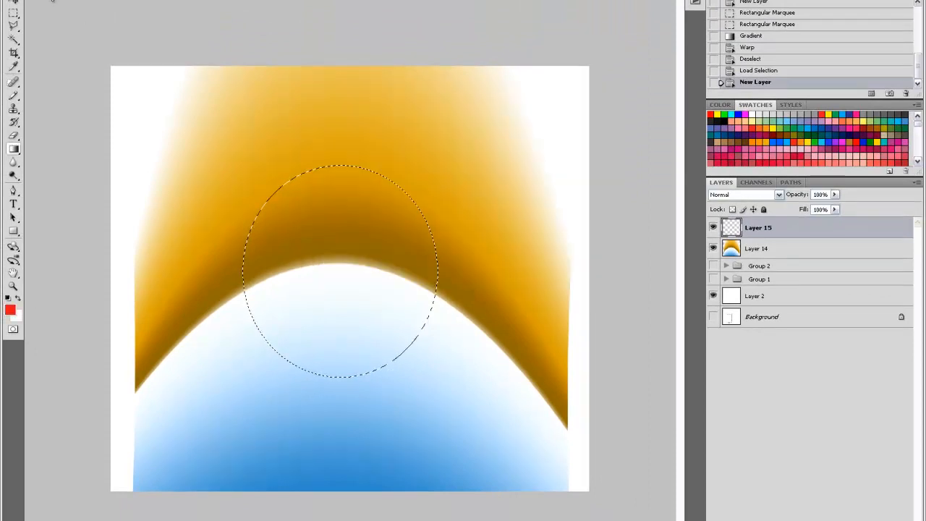
{"action": "key", "text": "alt+e"}
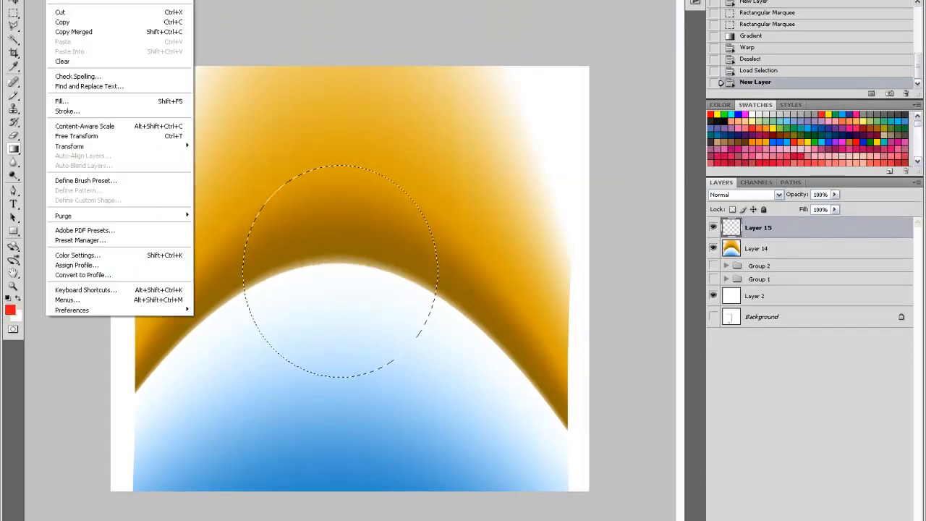
{"action": "left_click", "coordinate": [62, 101]}
{"action": "left_click", "coordinate": [467, 154]}
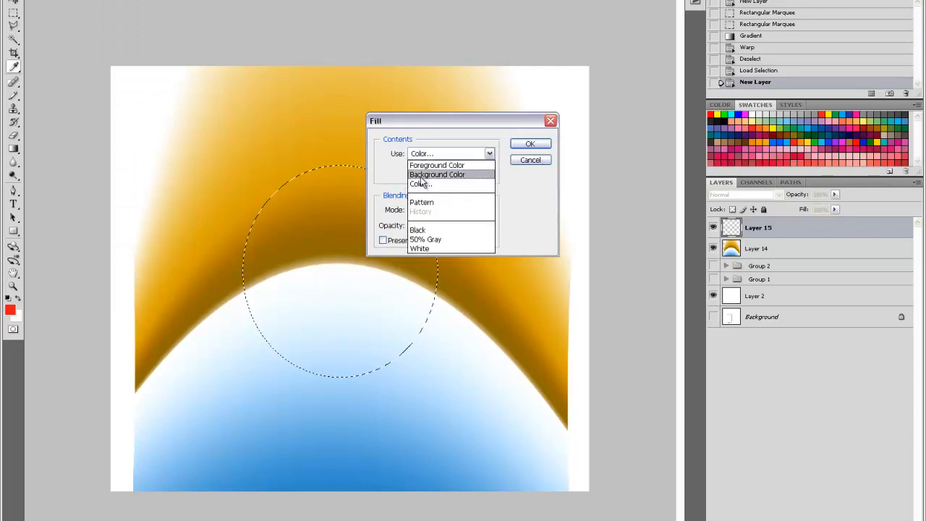
{"action": "left_click", "coordinate": [423, 163]}
{"action": "key", "text": "Return"}
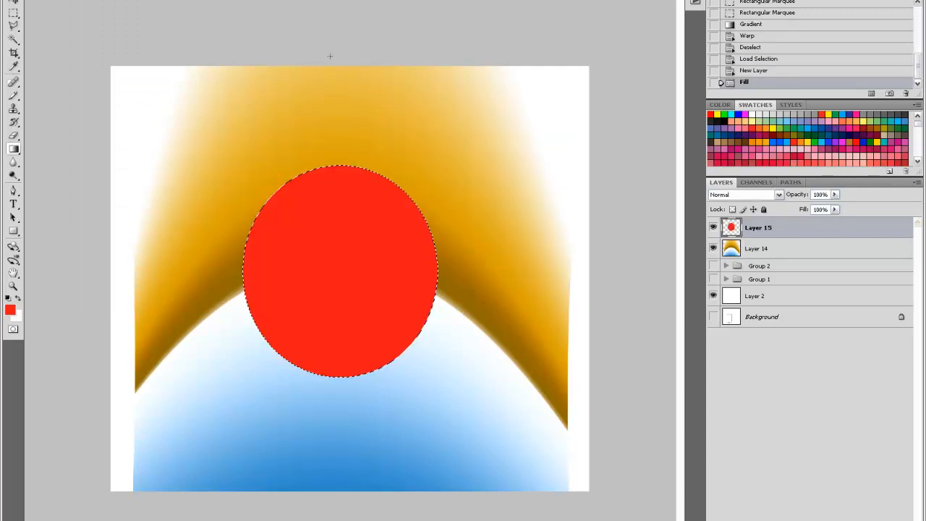
{"action": "left_click", "coordinate": [835, 195]}
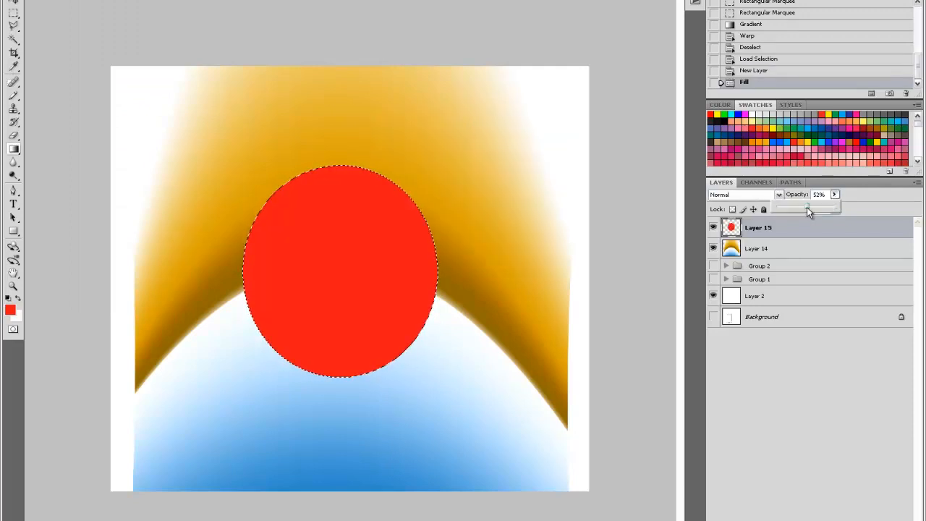
{"action": "left_click_drag", "start_coordinate": [807, 207], "coordinate": [789, 209]}
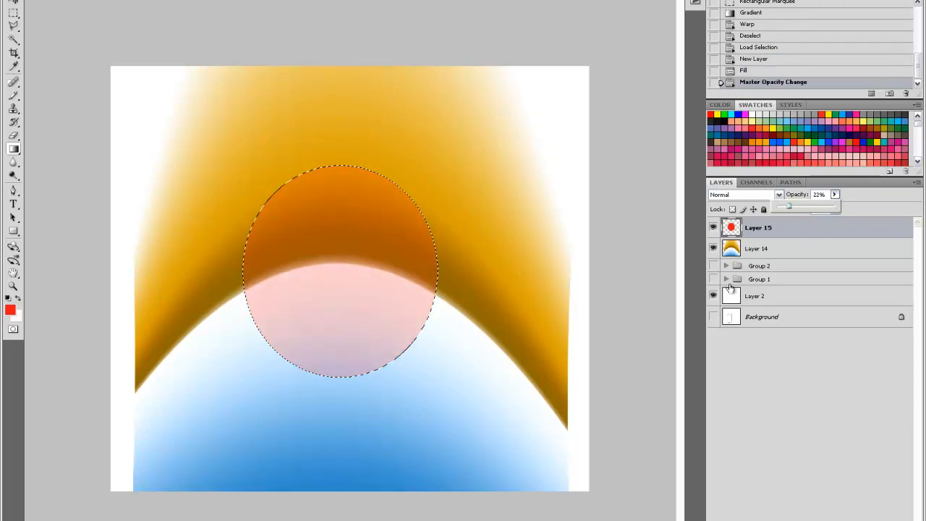
- Drop the selection, shrink the warped gradient on Layer 14 and position it over the red circle
{"action": "left_click", "coordinate": [758, 253]}
{"action": "left_click", "coordinate": [137, 6]}
{"action": "left_click", "coordinate": [14, 4]}
{"action": "left_click_drag", "start_coordinate": [128, 63], "coordinate": [156, 95]}
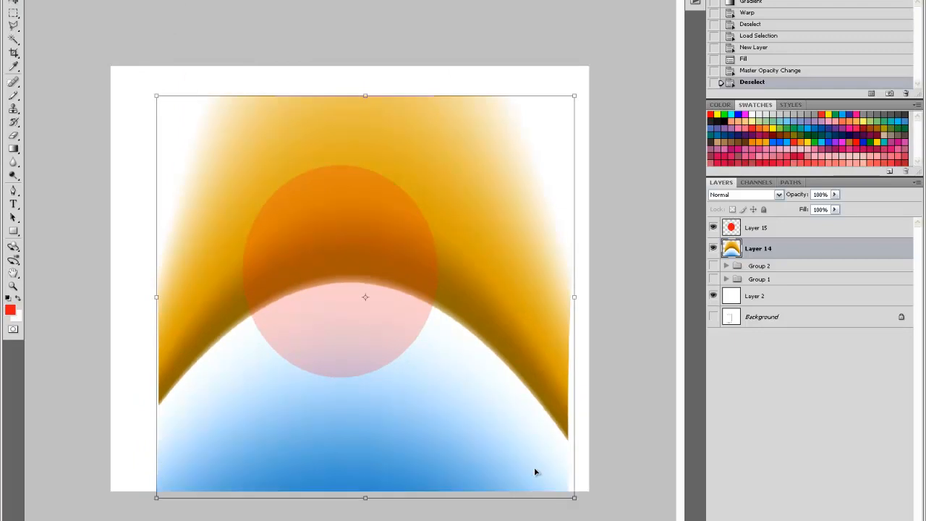
{"action": "left_click_drag", "start_coordinate": [574, 498], "coordinate": [465, 352]}
{"action": "left_click_drag", "start_coordinate": [214, 320], "coordinate": [257, 353]}
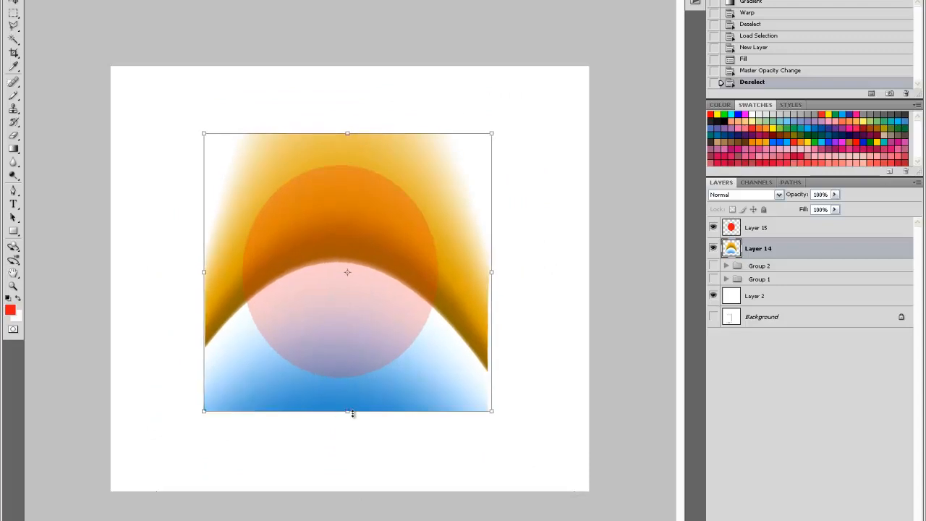
- Squeeze the gradient's edges closer around the circle to 57.3% width and 55.4% height, centre it and apply the transform
{"action": "left_click_drag", "start_coordinate": [346, 412], "coordinate": [346, 389]}
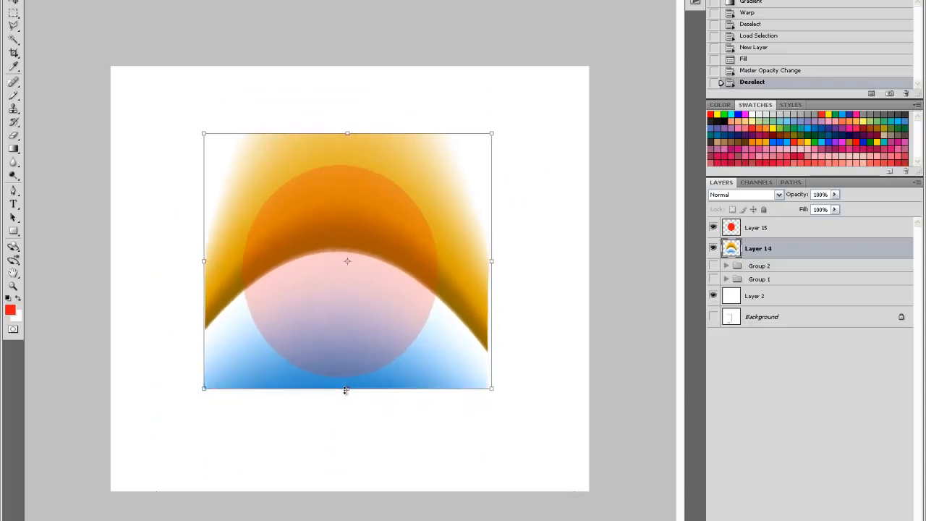
{"action": "left_click_drag", "start_coordinate": [352, 135], "coordinate": [348, 148]}
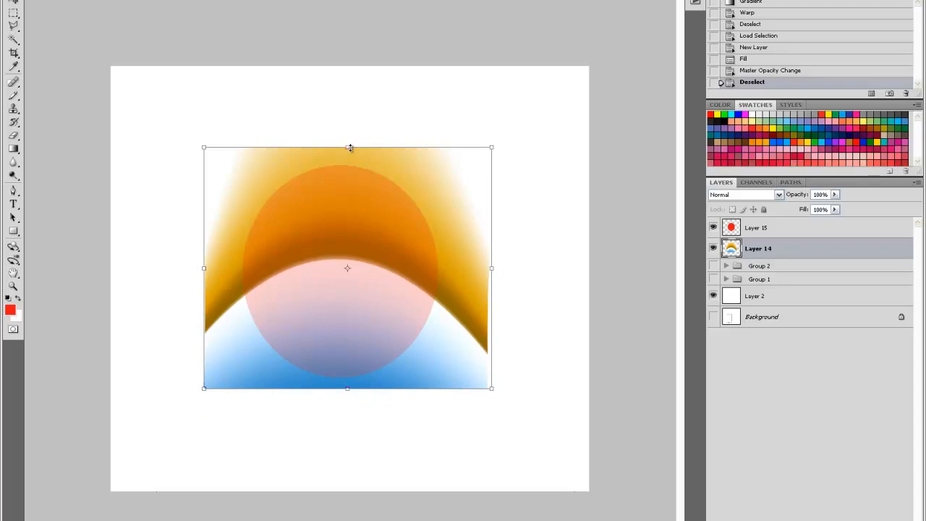
{"action": "left_click_drag", "start_coordinate": [201, 269], "coordinate": [219, 268]}
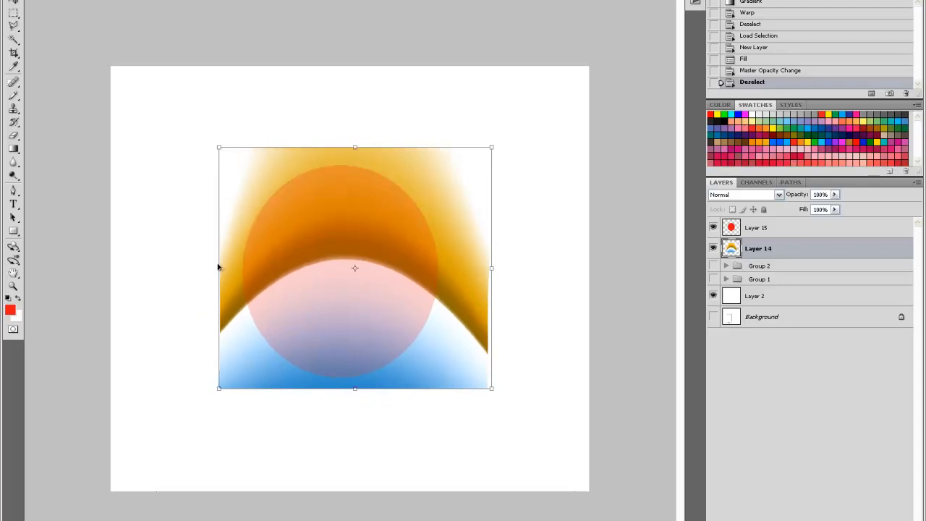
{"action": "left_click_drag", "start_coordinate": [492, 269], "coordinate": [472, 267]}
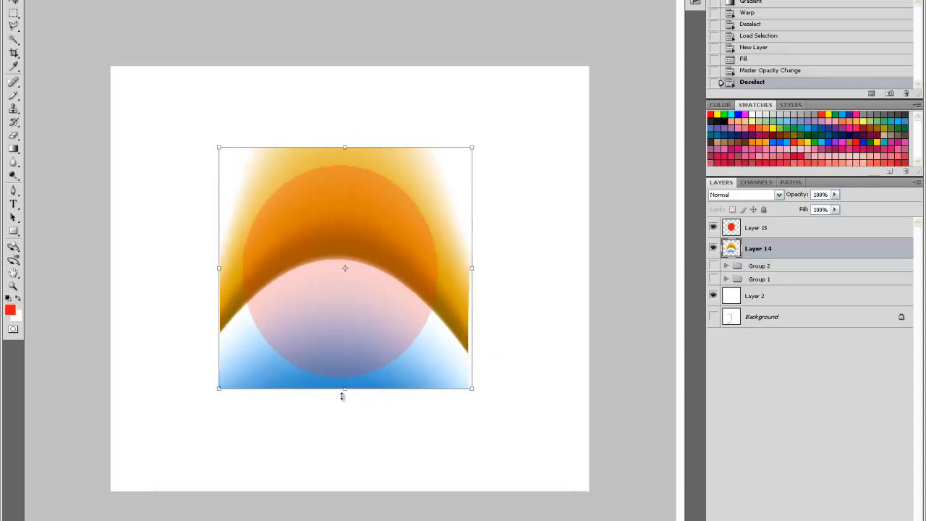
{"action": "left_click_drag", "start_coordinate": [325, 375], "coordinate": [319, 364]}
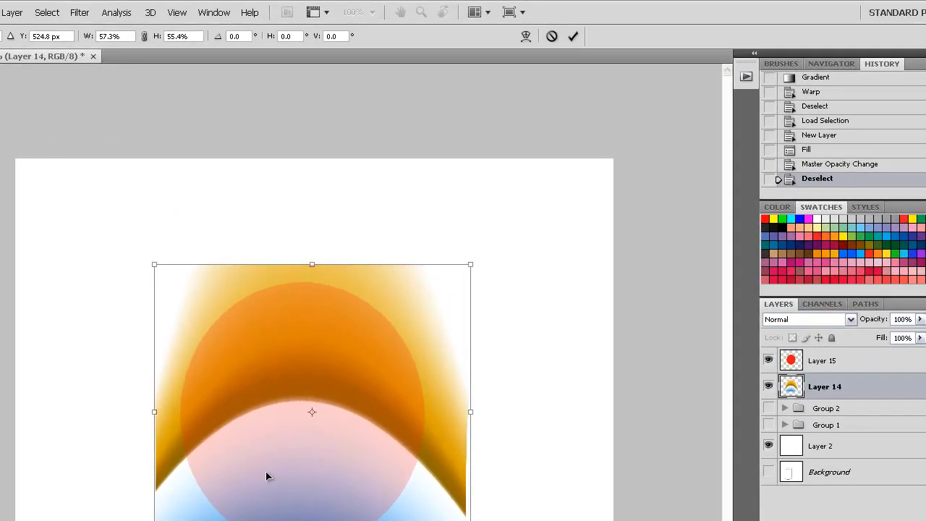
{"action": "left_click_drag", "start_coordinate": [265, 470], "coordinate": [265, 469]}
{"action": "key", "text": "Return"}
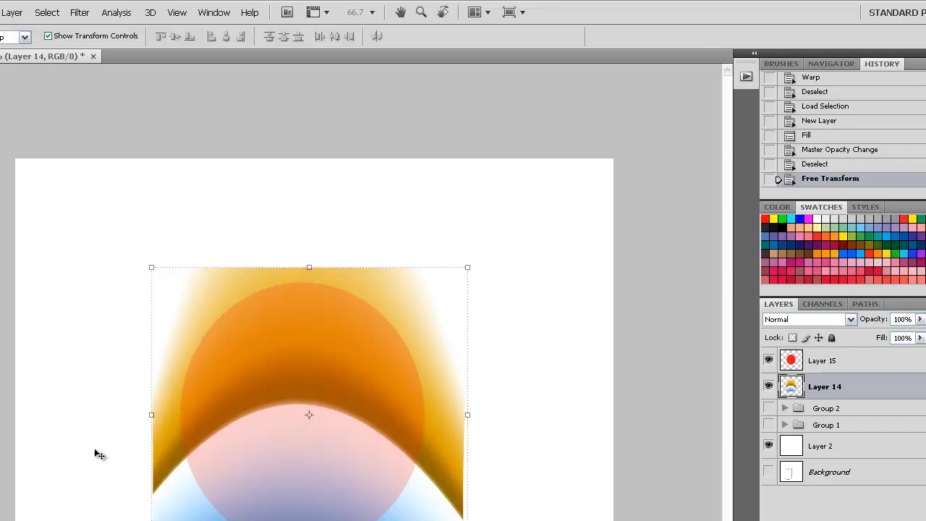
- Hide the red circle on Layer 15 and load the "round 4" channel as a selection on Layer 14
{"action": "left_click", "coordinate": [768, 360]}
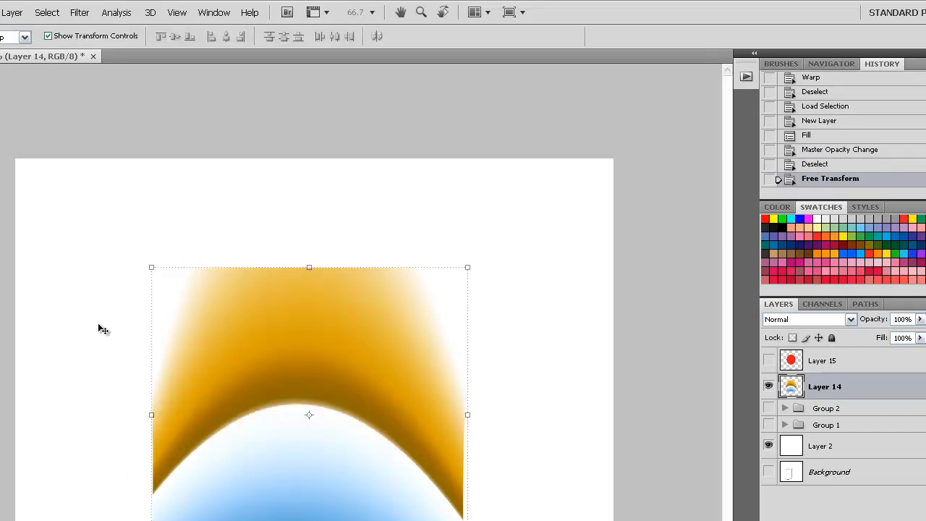
{"action": "left_click", "coordinate": [47, 12]}
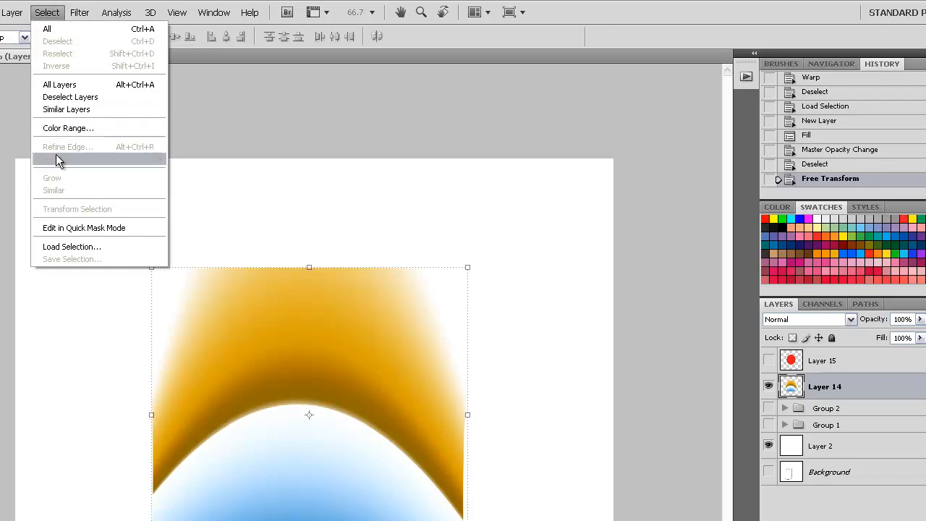
{"action": "left_click", "coordinate": [58, 247]}
{"action": "left_click", "coordinate": [518, 283]}
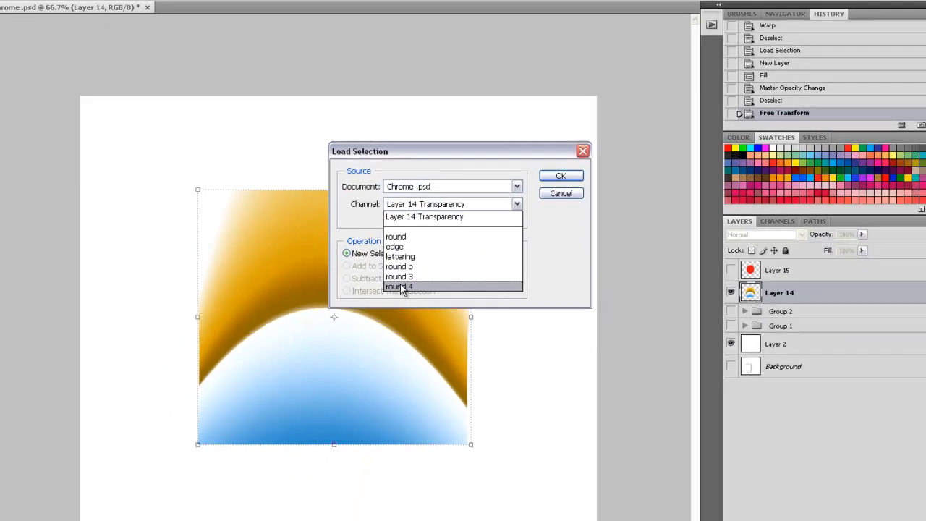
{"action": "left_click", "coordinate": [400, 287]}
{"action": "left_click", "coordinate": [561, 176]}
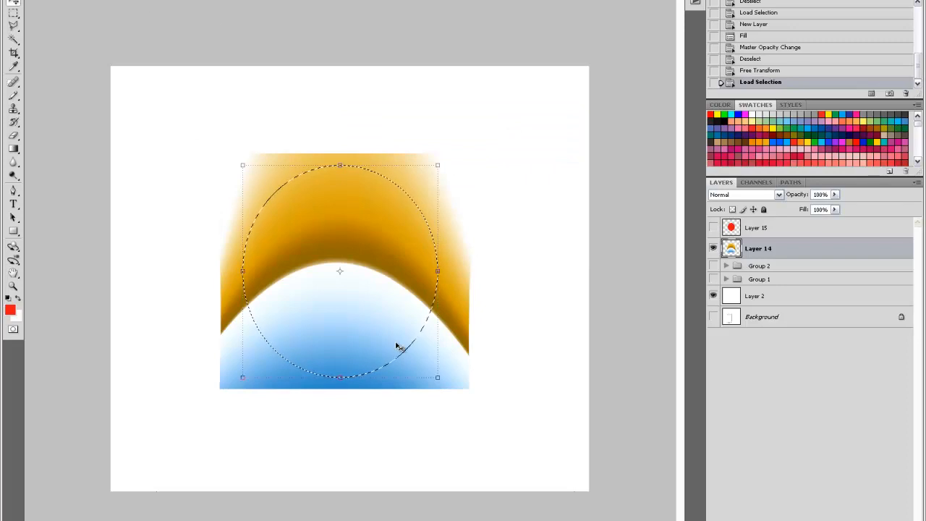
- Invert the circular selection and clear the gradient outside the circle on Layer 14
{"action": "left_click", "coordinate": [756, 182]}
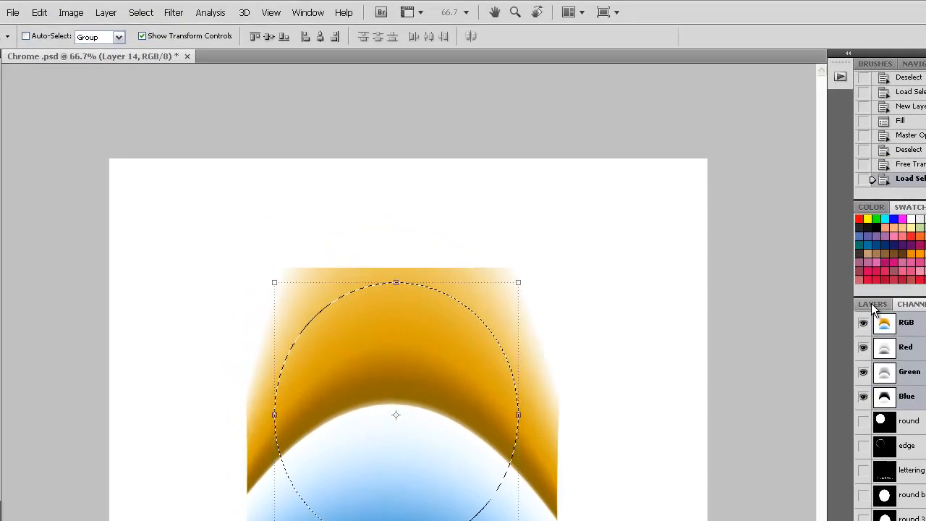
{"action": "left_click", "coordinate": [806, 251]}
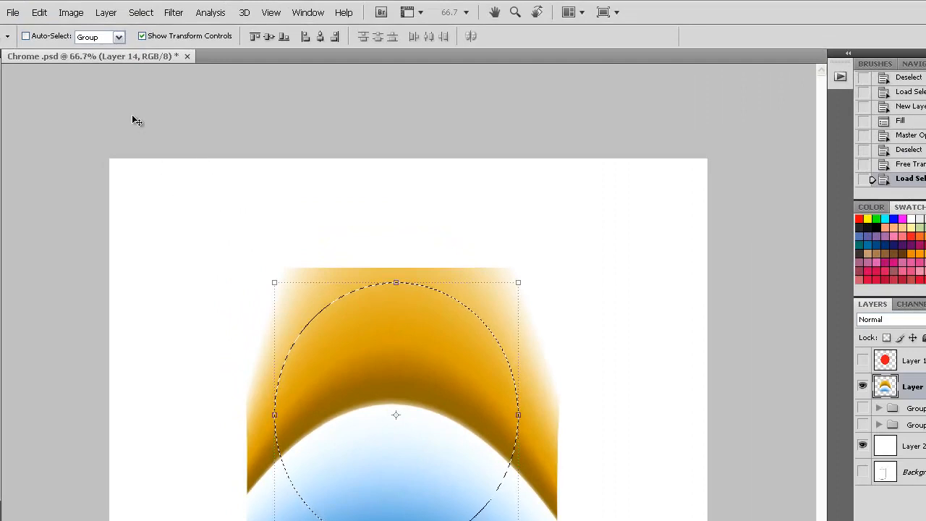
{"action": "left_click", "coordinate": [139, 15]}
{"action": "left_click", "coordinate": [144, 65]}
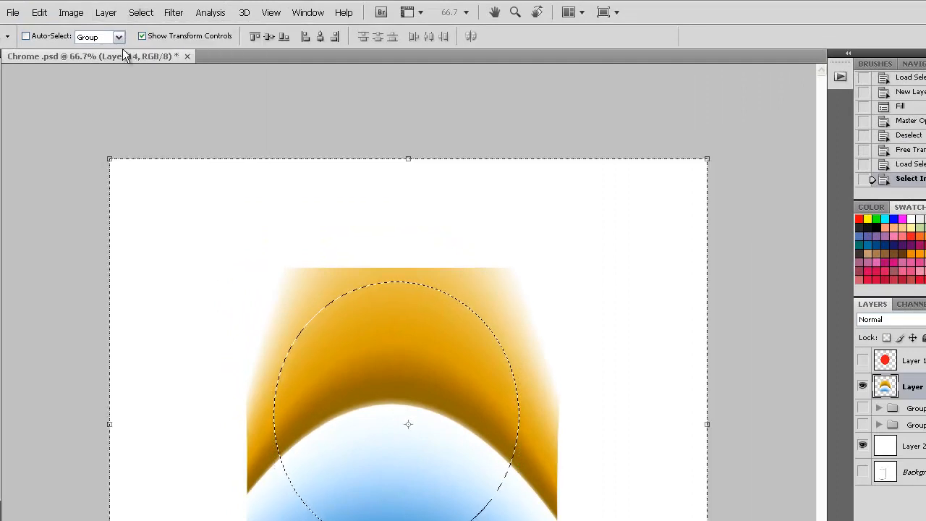
{"action": "left_click", "coordinate": [38, 13]}
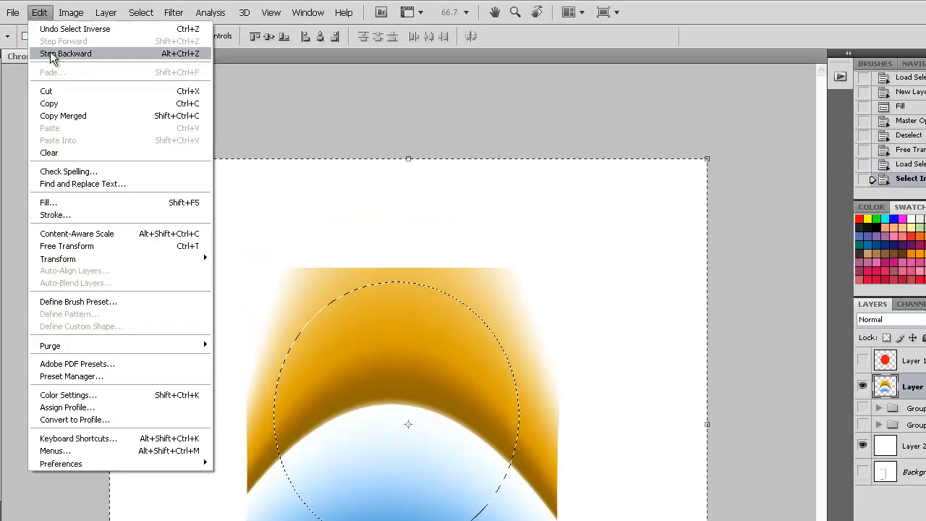
{"action": "left_click", "coordinate": [48, 155]}
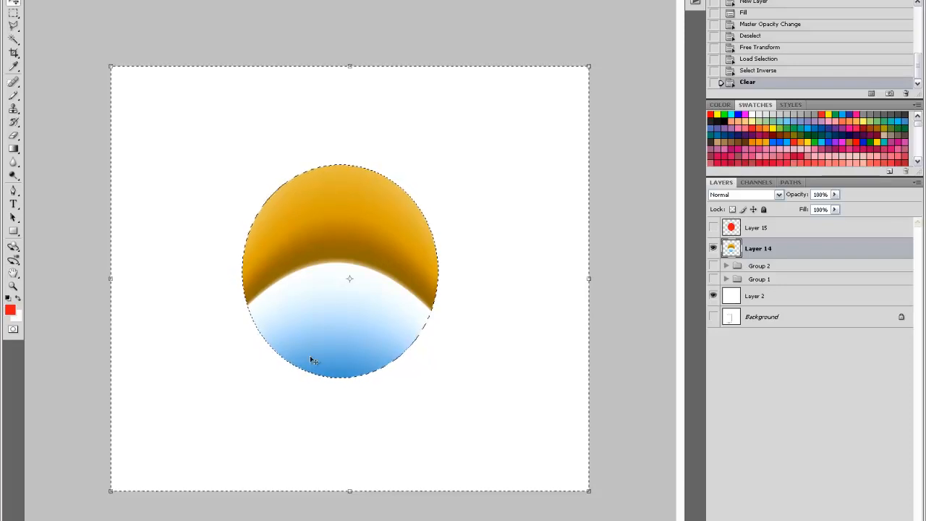
- Invert the selection again so that only the circle is selected
{"action": "left_click", "coordinate": [14, 3]}
{"action": "left_click", "coordinate": [135, 0]}
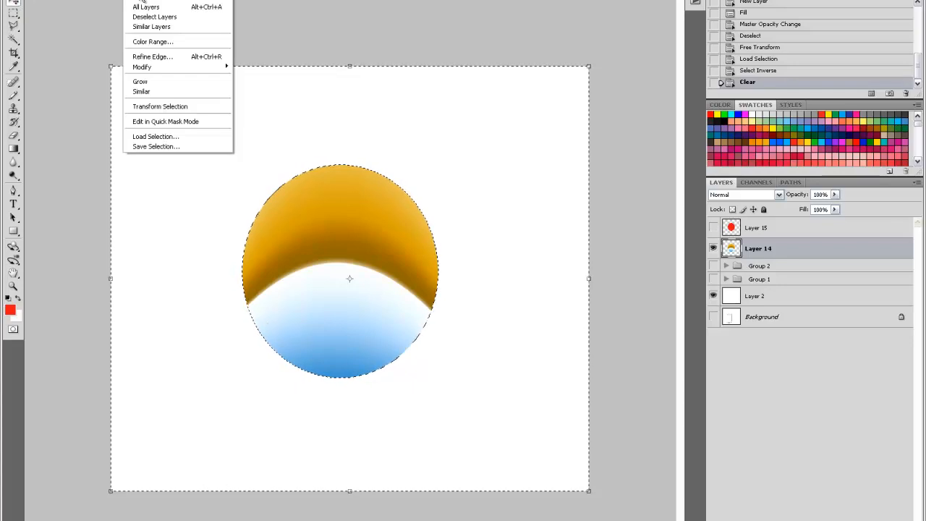
{"action": "left_click", "coordinate": [143, 0]}
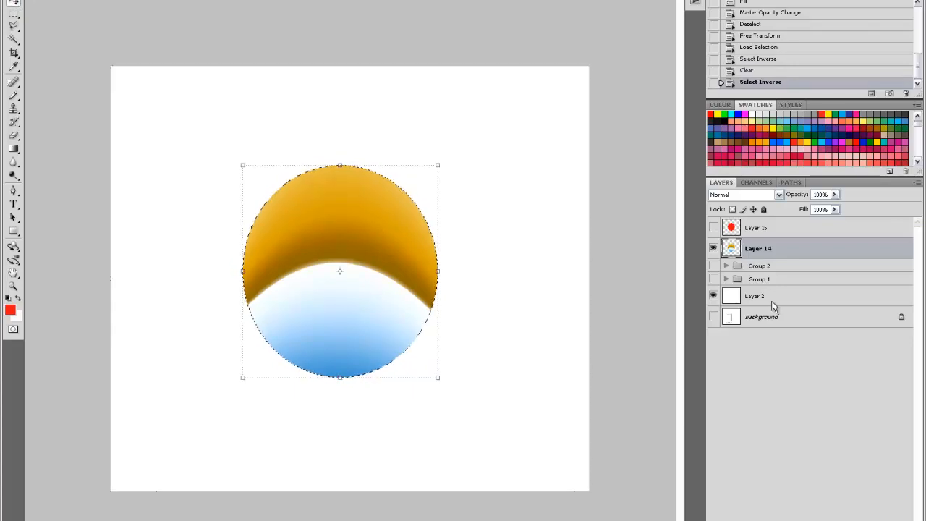
- Stroke the circular selection on a new layer with a 7 px white line, centred on the selection edge
{"action": "key", "text": "ctrl+shift+alt+n"}
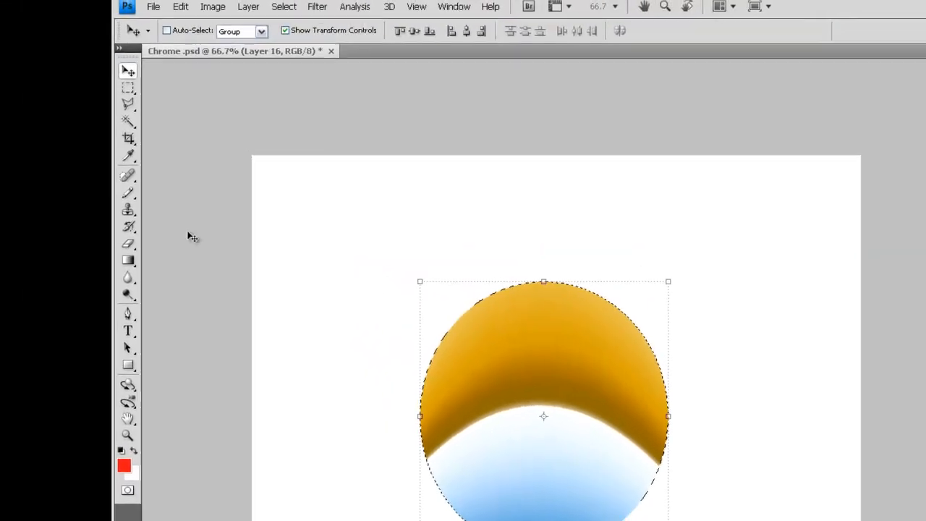
{"action": "left_click", "coordinate": [181, 6]}
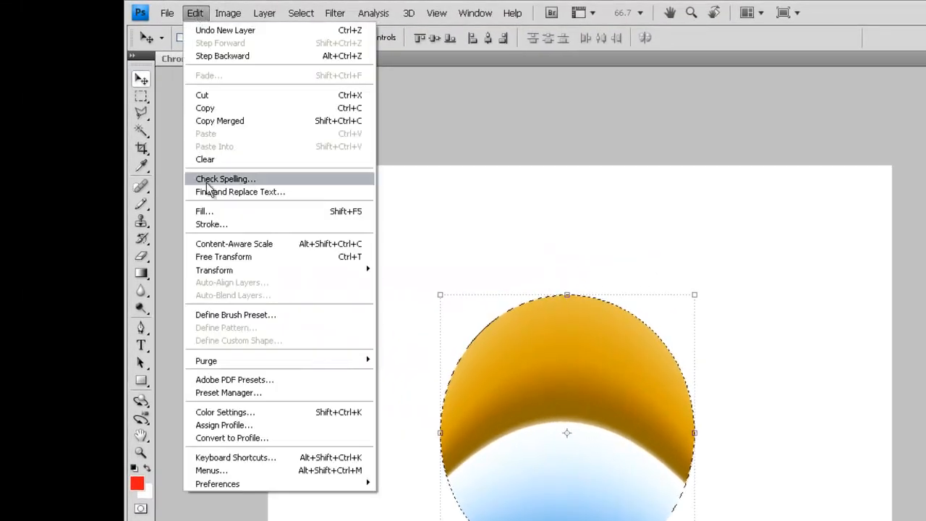
{"action": "left_click", "coordinate": [206, 224]}
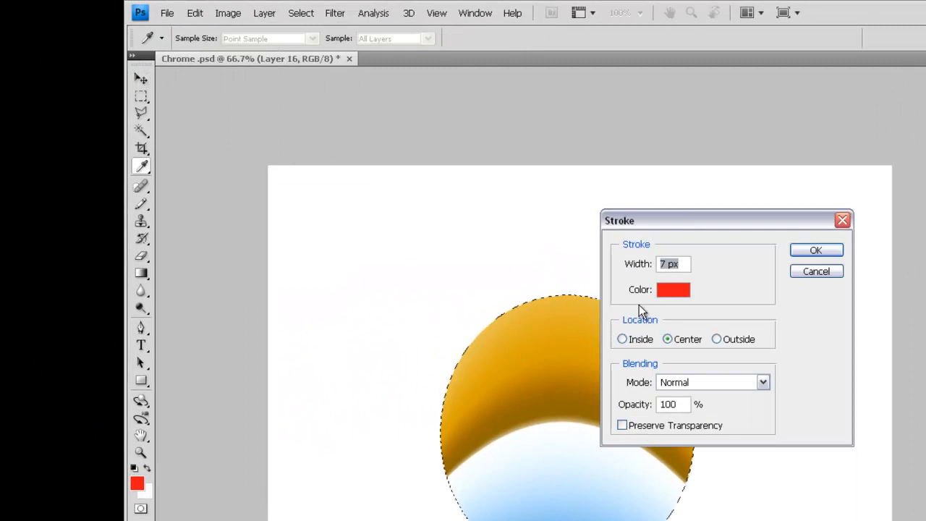
{"action": "left_click", "coordinate": [670, 288]}
{"action": "left_click_drag", "start_coordinate": [554, 271], "coordinate": [521, 233]}
{"action": "left_click", "coordinate": [868, 232]}
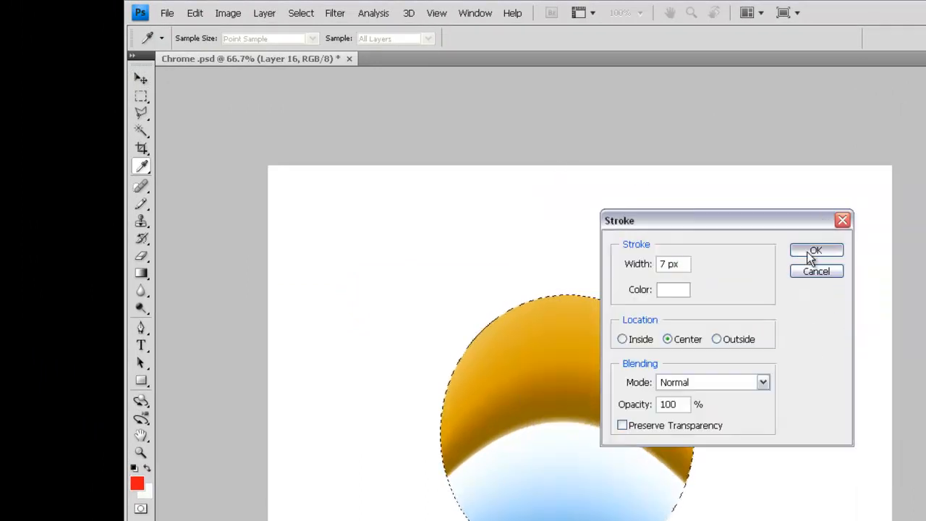
{"action": "left_click", "coordinate": [815, 251]}
- Scale the white ring down so it sits concentrically just inside the circle's edge, and apply the transform
{"action": "key", "text": "v"}
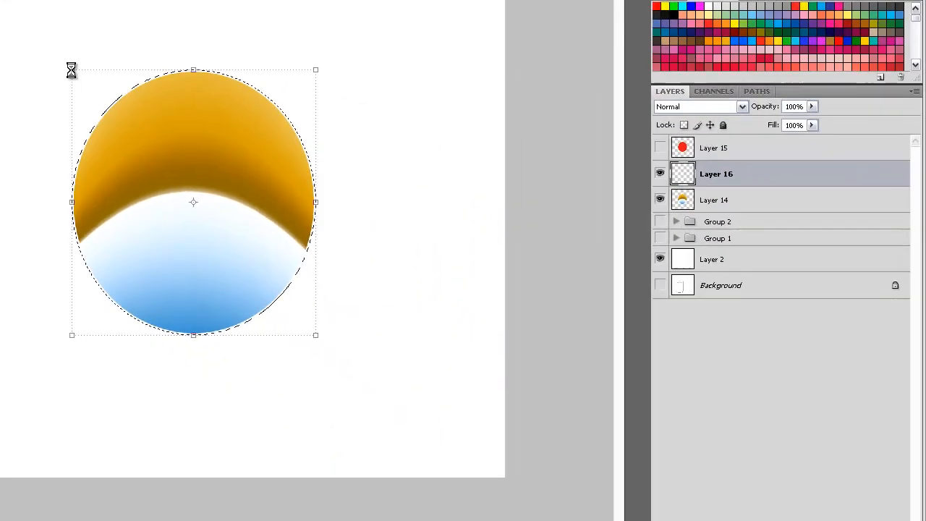
{"action": "left_click_drag", "start_coordinate": [71, 70], "coordinate": [97, 98]}
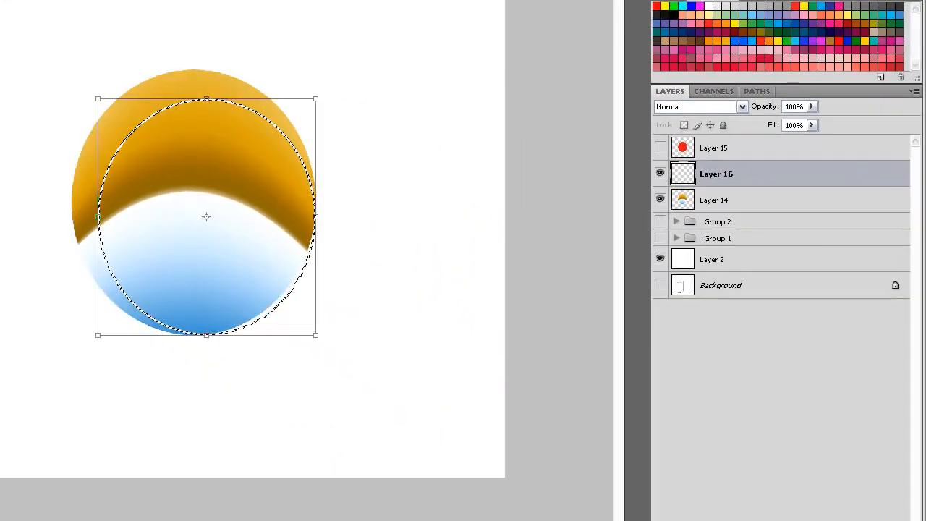
{"action": "left_click_drag", "start_coordinate": [316, 337], "coordinate": [290, 306]}
{"action": "key", "text": "Down"}
{"action": "key", "text": "Down"}
{"action": "key", "text": "Down"}
{"action": "key", "text": "Down"}
{"action": "key", "text": "Down"}
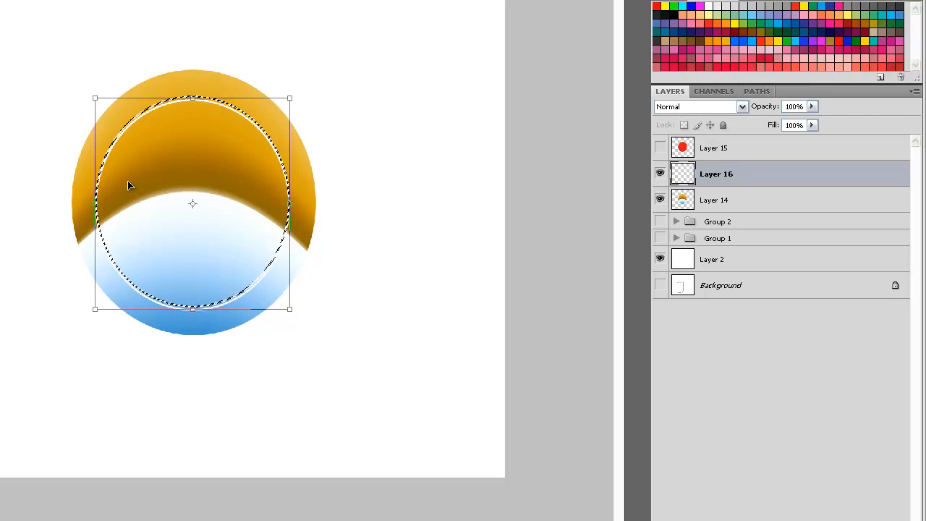
{"action": "left_click_drag", "start_coordinate": [95, 99], "coordinate": [83, 86]}
{"action": "left_click_drag", "start_coordinate": [288, 316], "coordinate": [301, 322]}
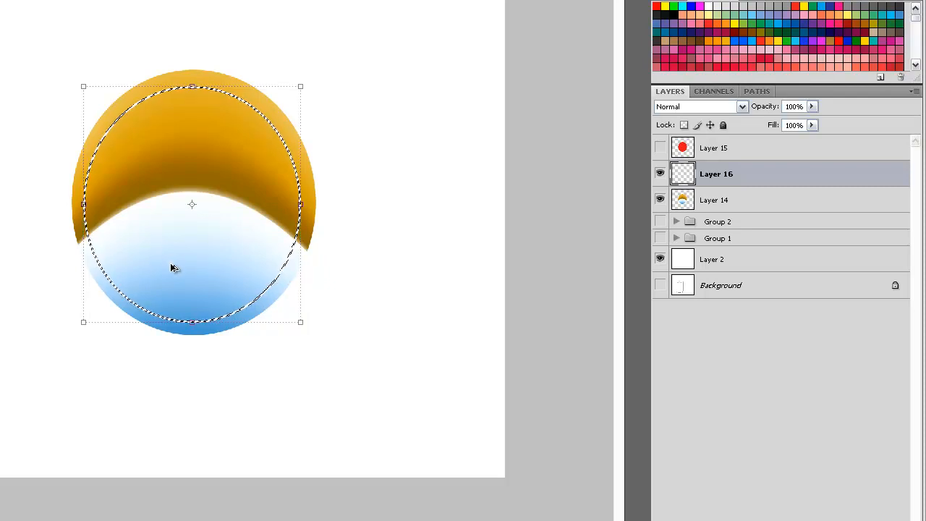
{"action": "key", "text": "Return"}
- Duplicate the white ring on Layer 16, scale the copy to 88.3% and centre it inside the first ring
{"action": "left_click_drag", "start_coordinate": [178, 267], "coordinate": [155, 251]}
{"action": "key", "text": "ctrl+t"}
{"action": "left_click_drag", "start_coordinate": [76, 84], "coordinate": [103, 108]}
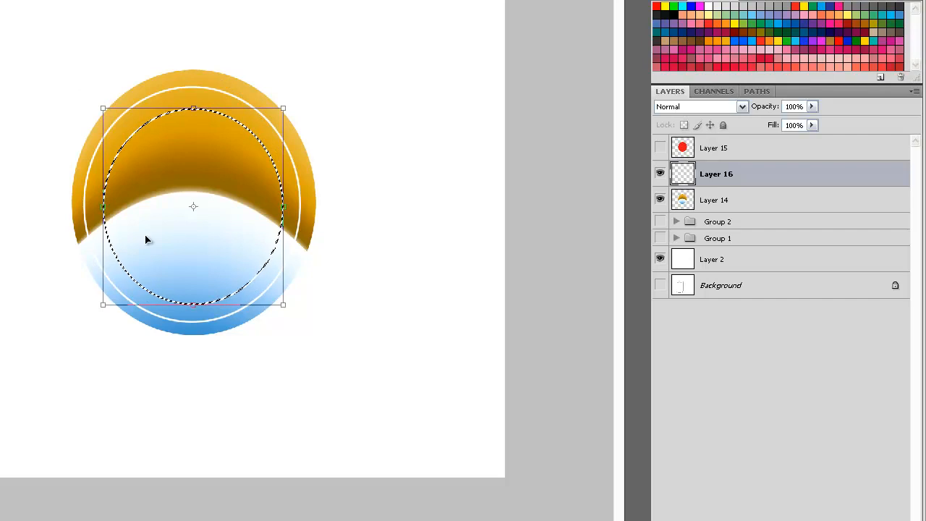
{"action": "left_click_drag", "start_coordinate": [145, 244], "coordinate": [141, 239]}
{"action": "left_click_drag", "start_coordinate": [283, 301], "coordinate": [288, 305]}
{"action": "left_click_drag", "start_coordinate": [102, 104], "coordinate": [91, 96]}
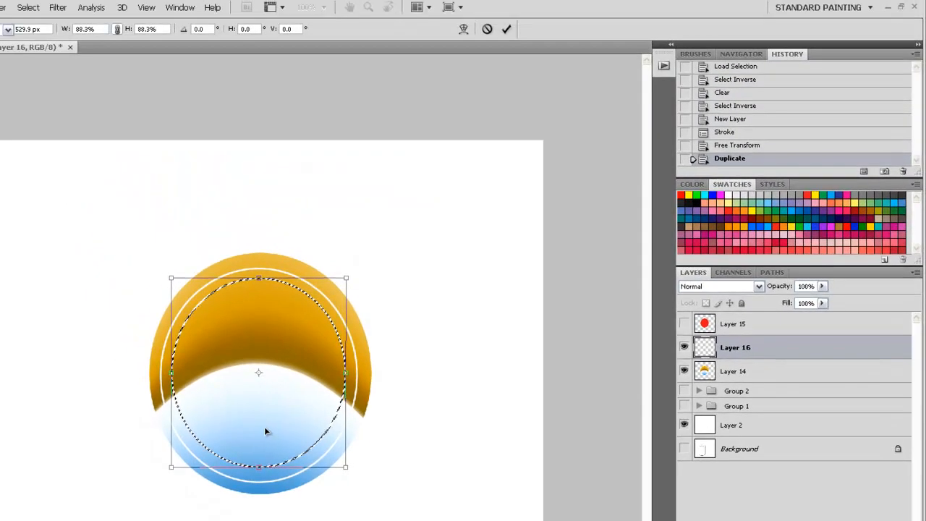
{"action": "key", "text": "Return"}
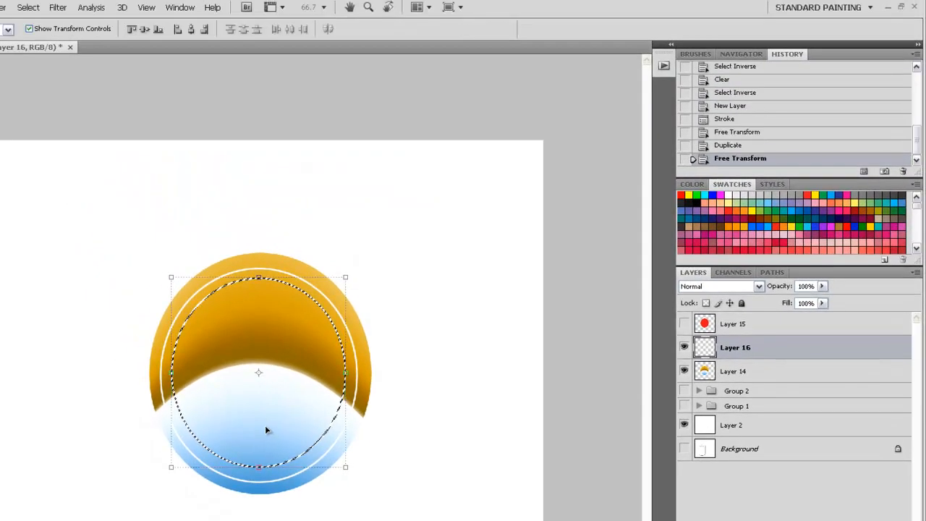
- Duplicate the inner ring and scale the copy down to form a third, smallest concentric ring
{"action": "left_click_drag", "start_coordinate": [248, 424], "coordinate": [227, 397]}
{"action": "key", "text": "ctrl+t"}
{"action": "left_click_drag", "start_coordinate": [142, 247], "coordinate": [165, 270]}
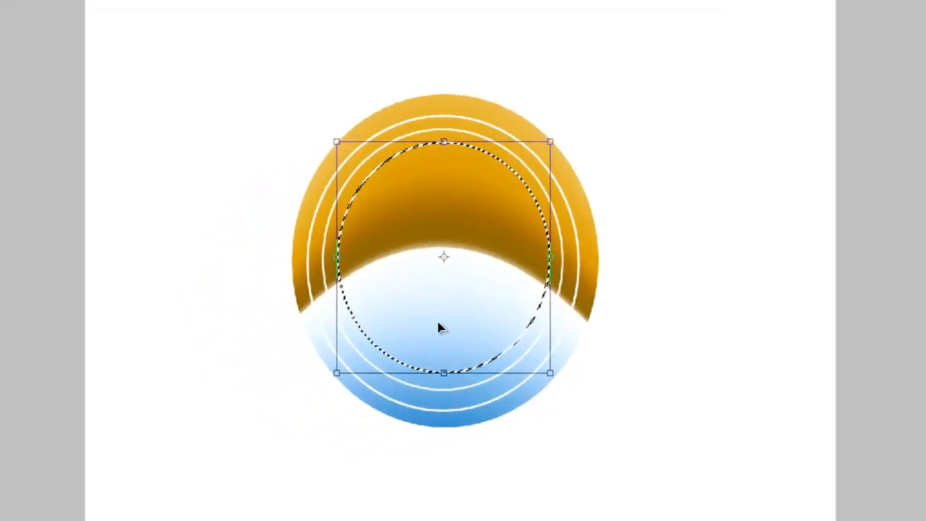
{"action": "key", "text": "Return"}
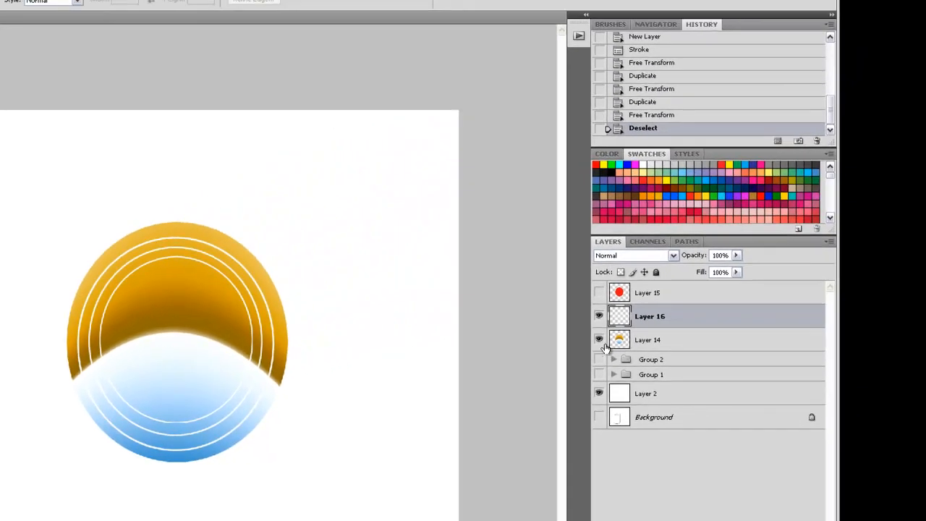
- Add a Drop Shadow to Layer 14 with distance 31 px, spread 4% and size 21 px
{"action": "left_click", "coordinate": [696, 347]}
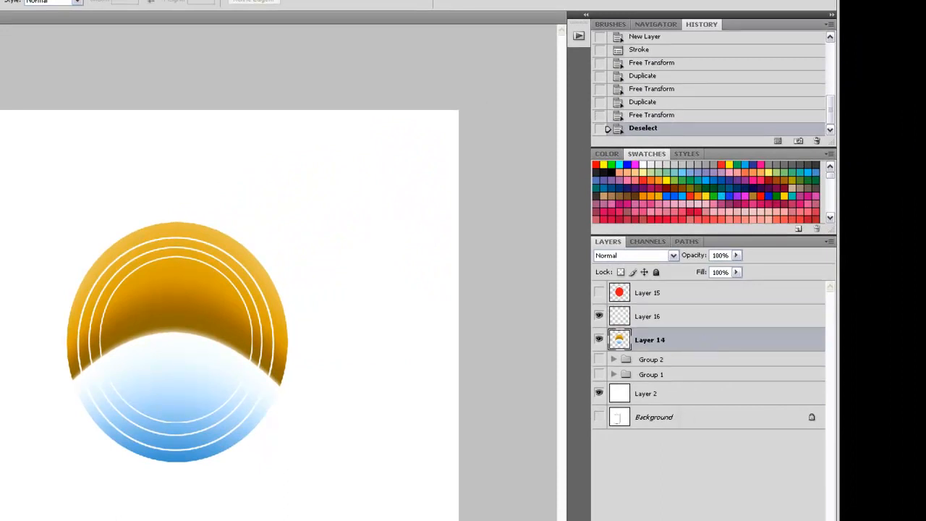
{"action": "double_click", "coordinate": [724, 340]}
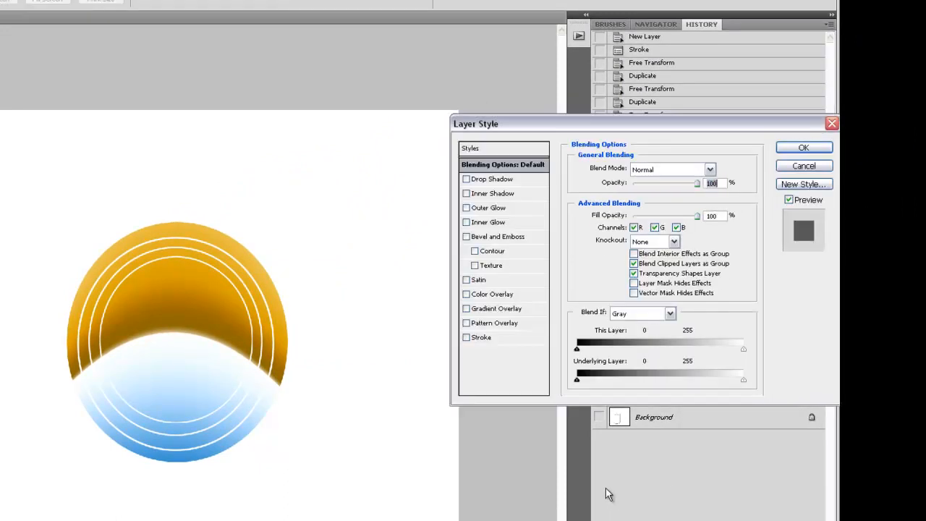
{"action": "left_click", "coordinate": [467, 179]}
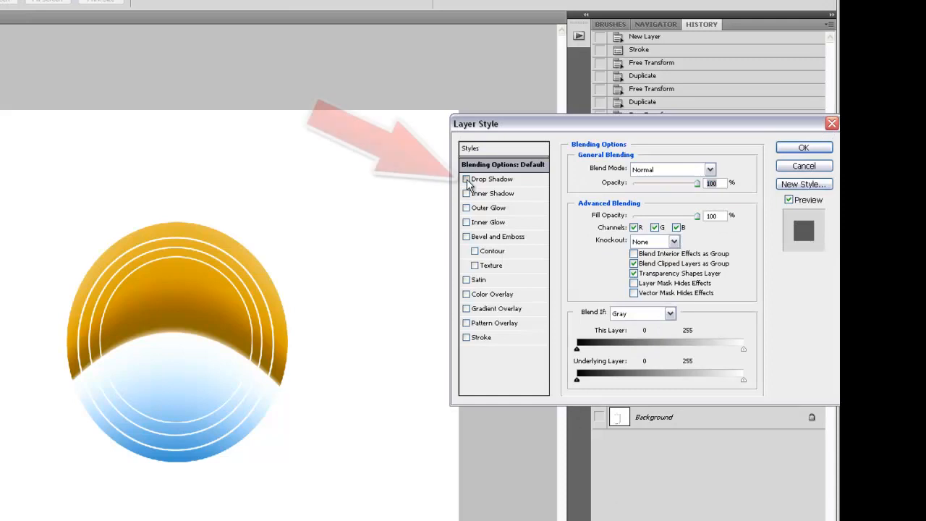
{"action": "left_click", "coordinate": [490, 180]}
{"action": "left_click_drag", "start_coordinate": [577, 125], "coordinate": [478, 85]}
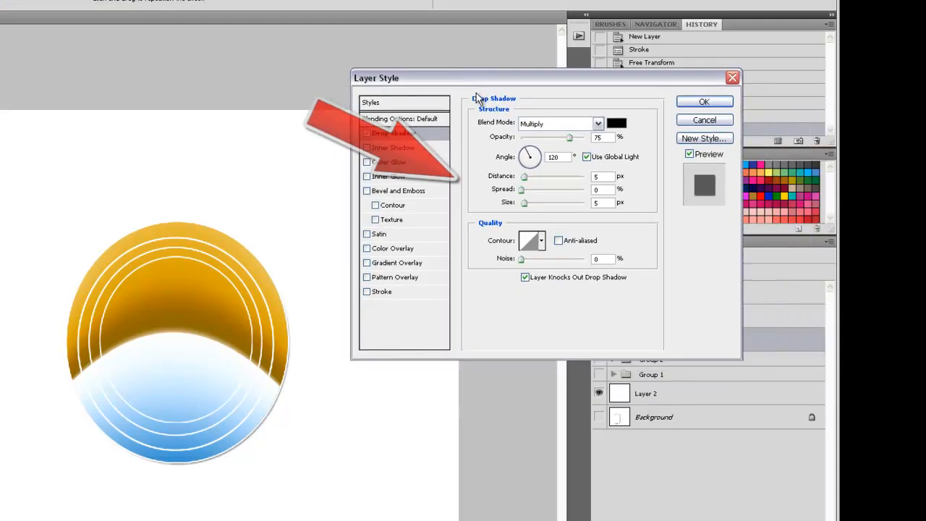
{"action": "left_click_drag", "start_coordinate": [524, 181], "coordinate": [541, 181]}
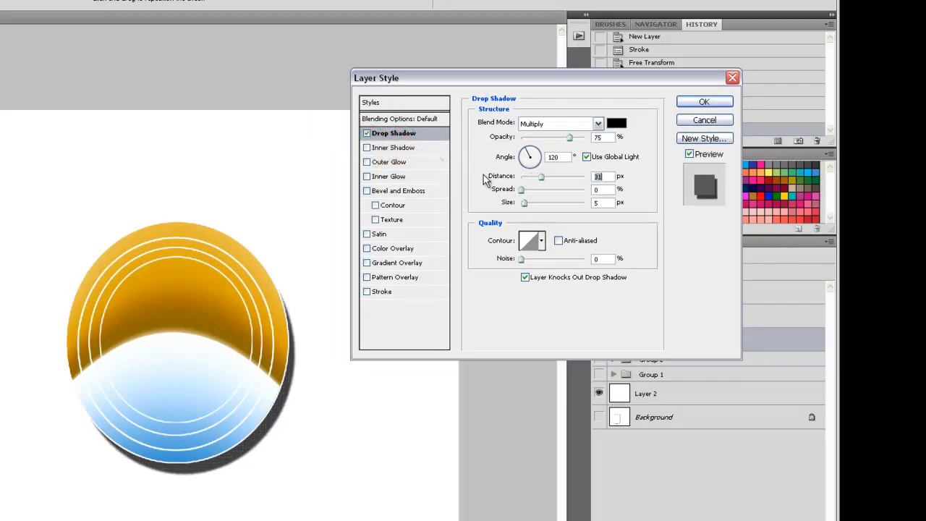
{"action": "left_click_drag", "start_coordinate": [526, 208], "coordinate": [525, 192]}
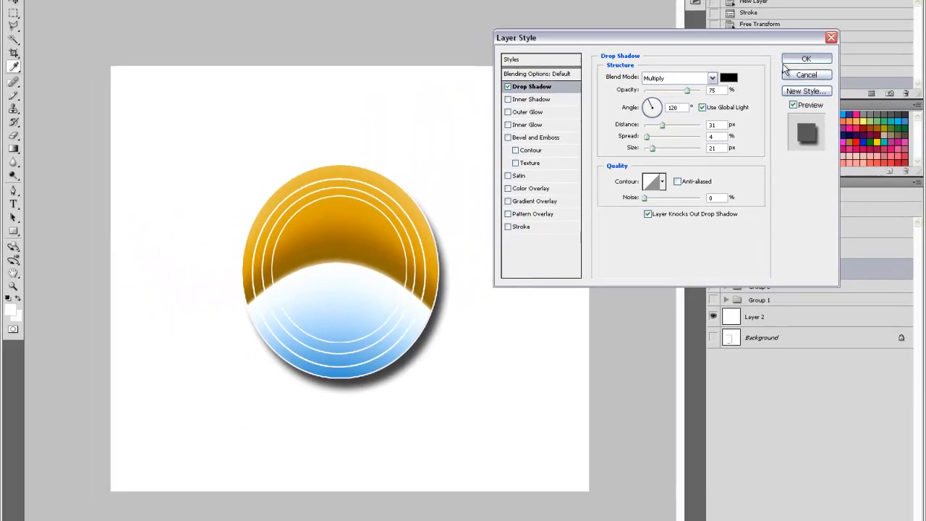
{"action": "left_click", "coordinate": [704, 101]}
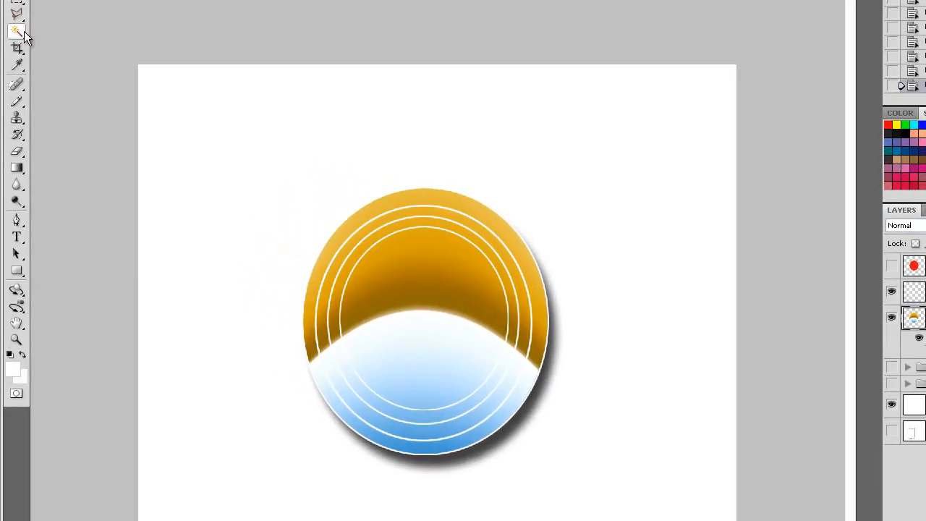
{"action": "key", "text": "ctrl+plus"}
{"action": "key", "text": "ctrl+plus"}
{"action": "key", "text": "ctrl+plus"}
{"action": "key", "text": "ctrl+minus"}
{"action": "key", "text": "ctrl+minus"}
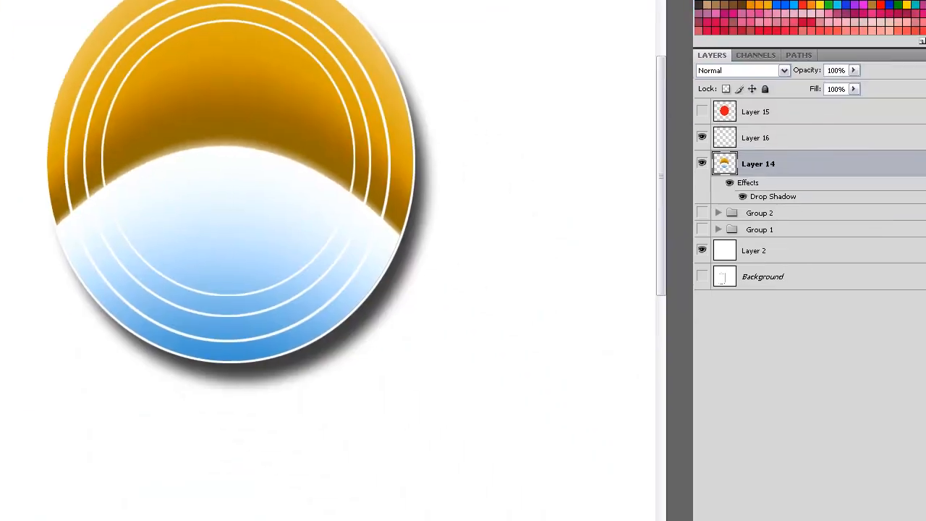
{"action": "left_click", "coordinate": [659, 109]}
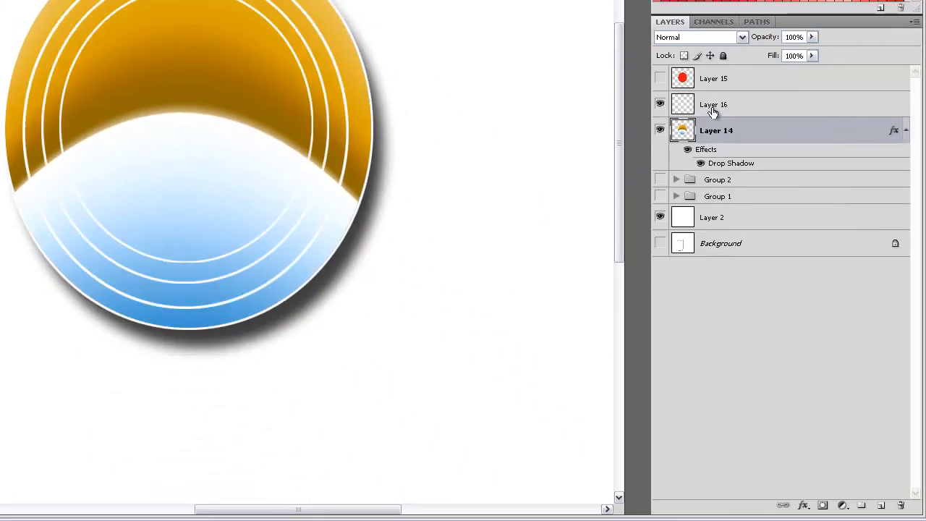
{"action": "key", "text": "ctrl+plus"}
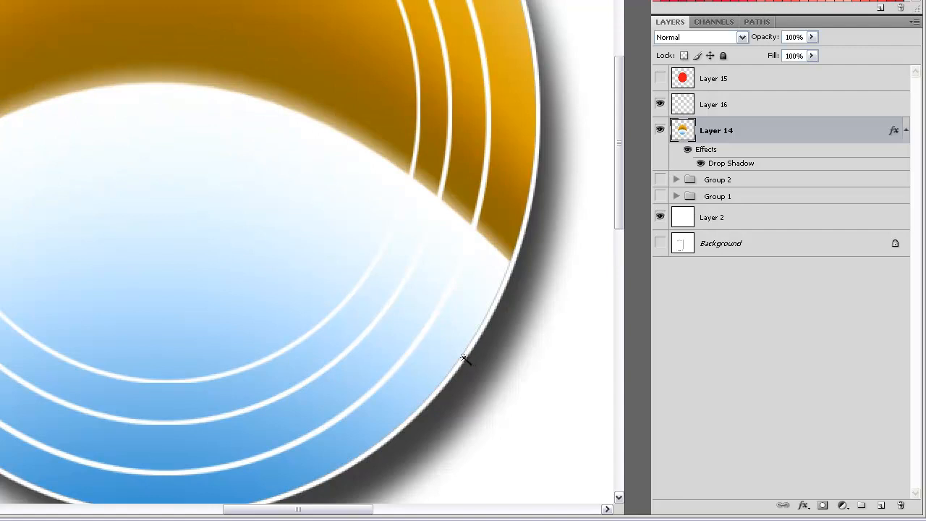
{"action": "left_click", "coordinate": [410, 354]}
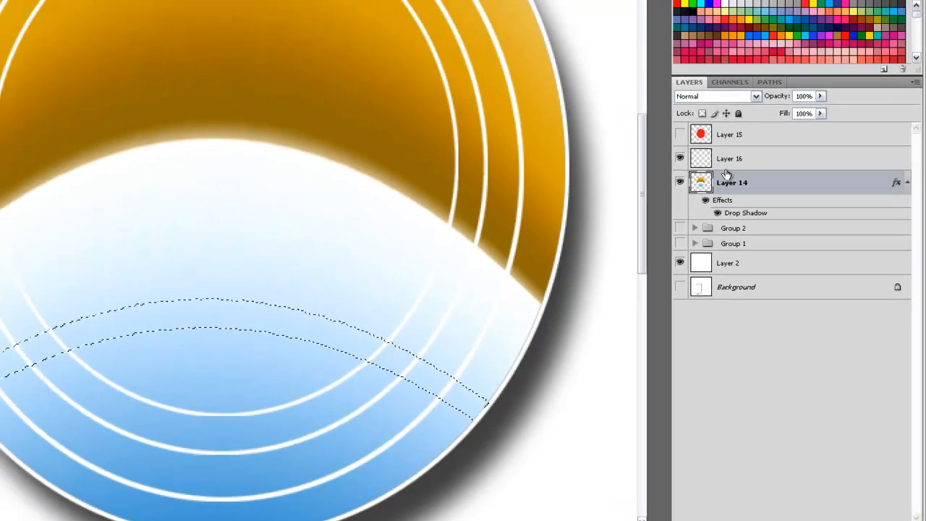
- Clear the stray selection and select all three white rings on Layer 16 with the Magic Wand
{"action": "left_click", "coordinate": [694, 107]}
{"action": "left_click", "coordinate": [137, 0]}
{"action": "key", "text": "ctrl+d"}
{"action": "left_click", "coordinate": [568, 336]}
{"action": "left_click", "coordinate": [539, 317], "text": "shift"}
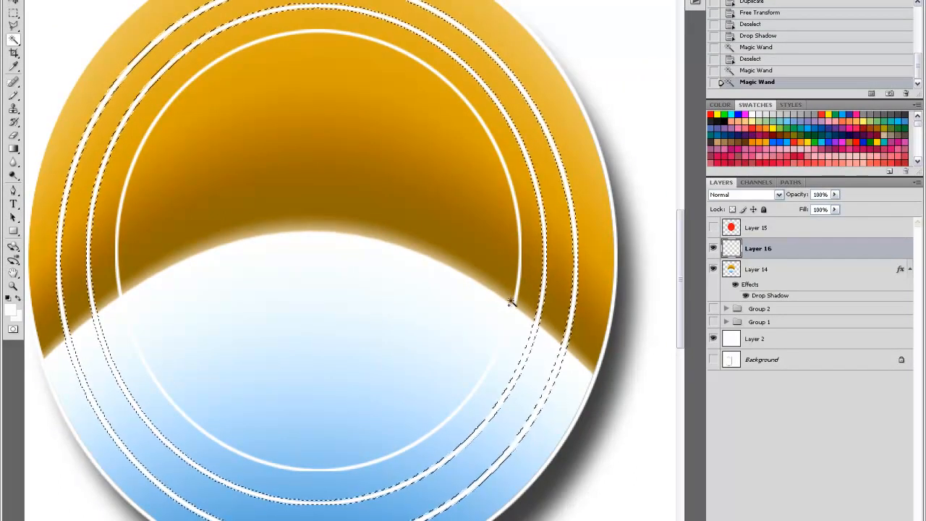
{"action": "left_click", "coordinate": [511, 307], "text": "shift"}
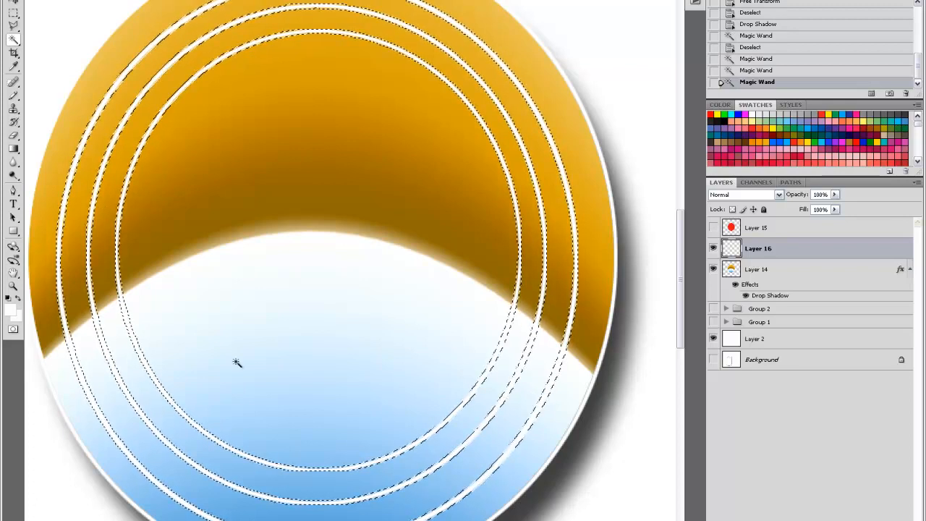
- Fade the upper-left and upper-right arcs of the selected rings with an enlarged soft Eraser at 0% hardness
{"action": "key", "text": "ctrl+minus"}
{"action": "key", "text": "ctrl+plus"}
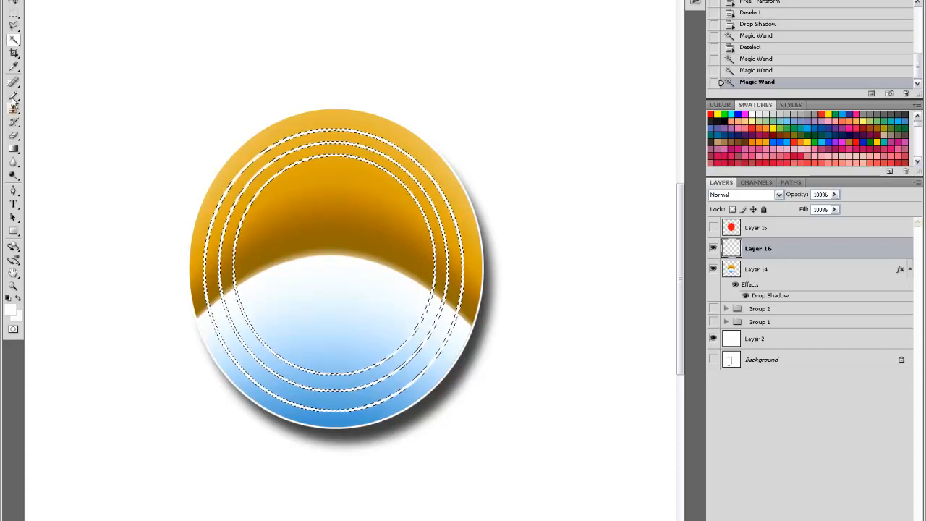
{"action": "left_click", "coordinate": [14, 139]}
{"action": "right_click", "coordinate": [14, 143]}
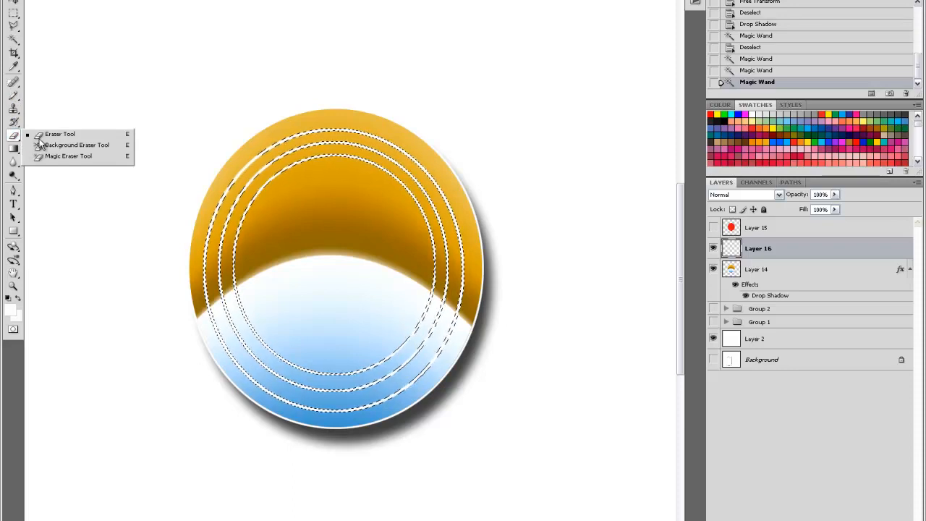
{"action": "left_click", "coordinate": [44, 134]}
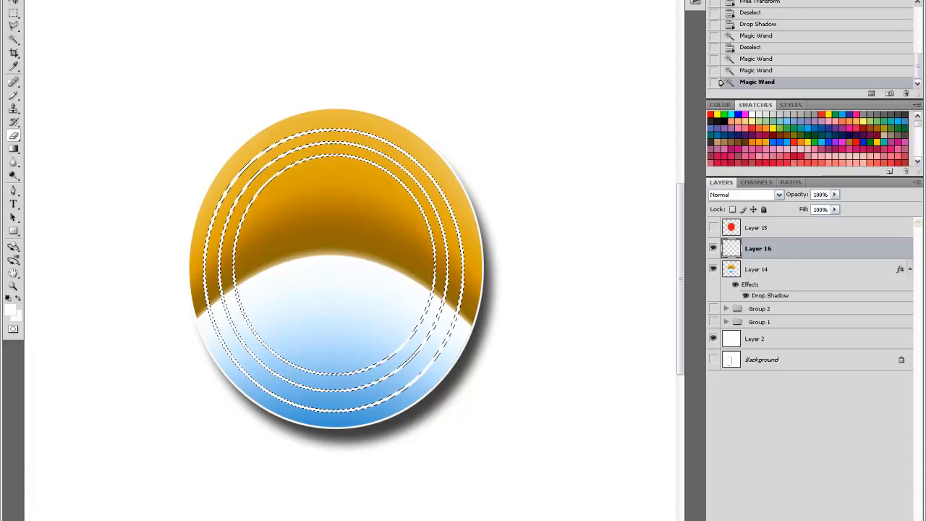
{"action": "double_click", "coordinate": [152, 155]}
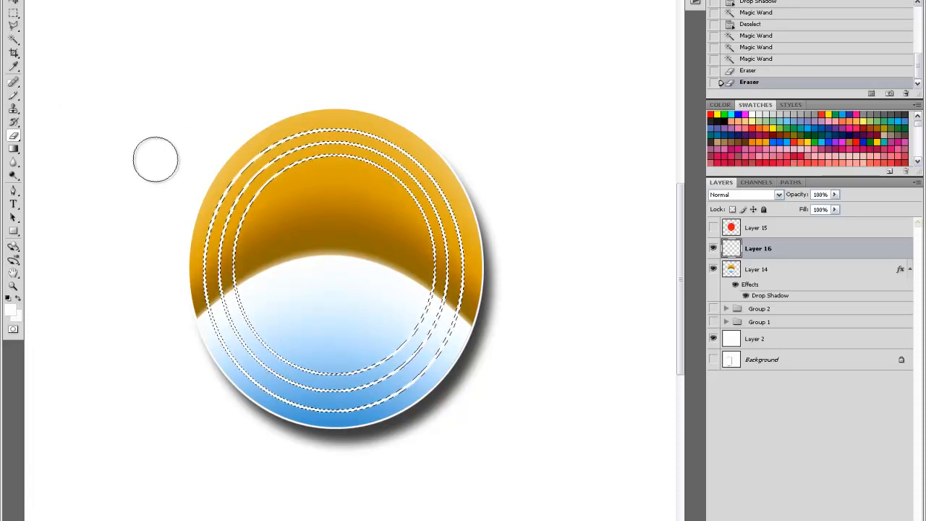
{"action": "right_click", "coordinate": [155, 157]}
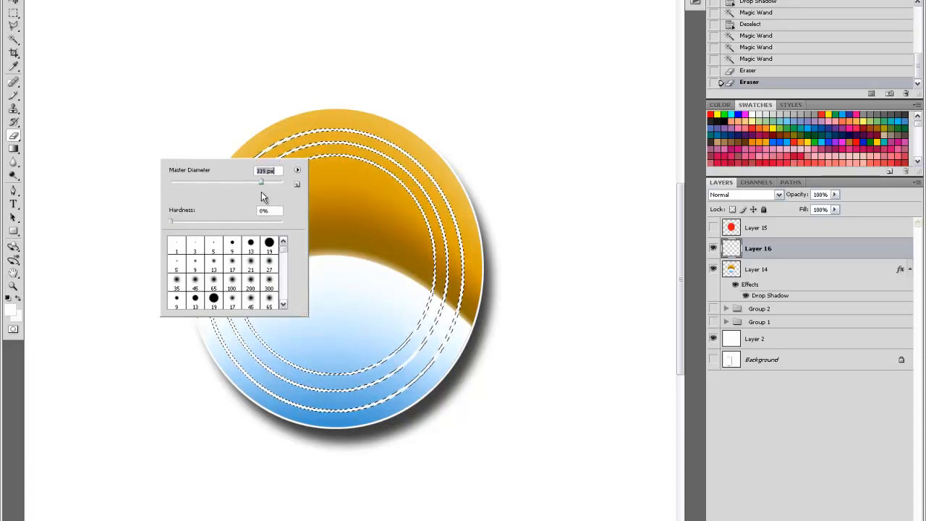
{"action": "key", "text": "Return"}
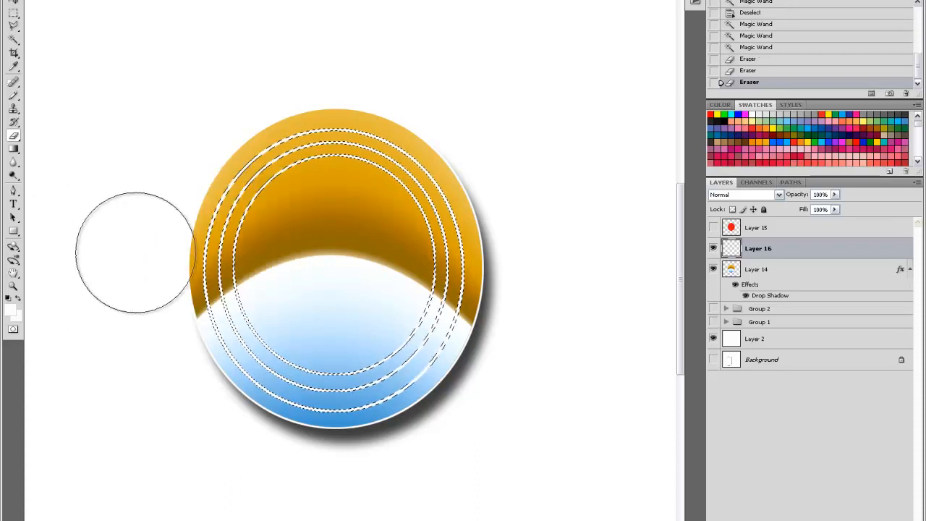
{"action": "double_click", "coordinate": [515, 159]}
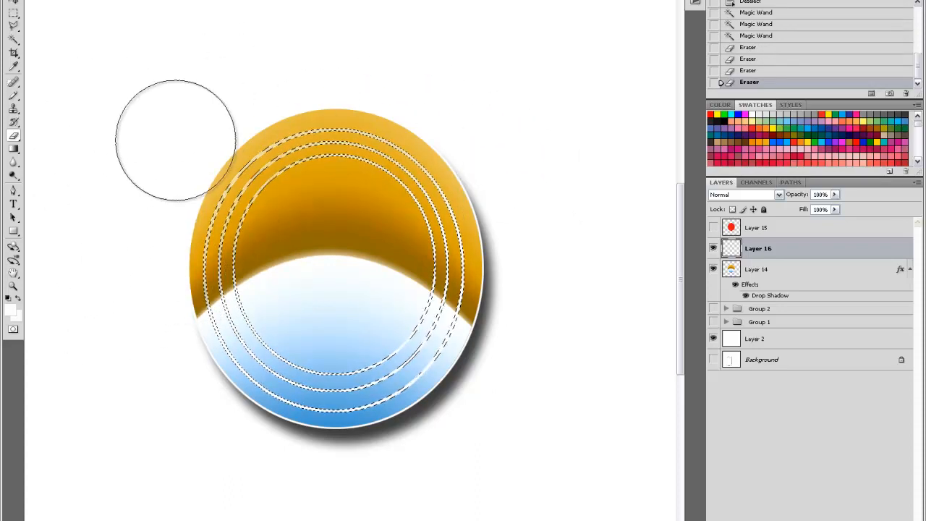
{"action": "left_click", "coordinate": [604, 125]}
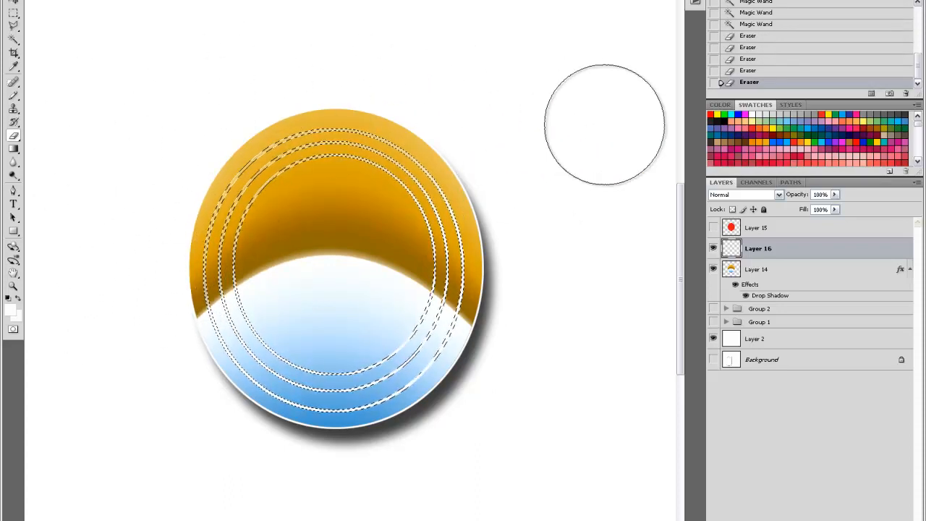
{"action": "left_click", "coordinate": [434, 203]}
{"action": "left_click", "coordinate": [470, 210]}
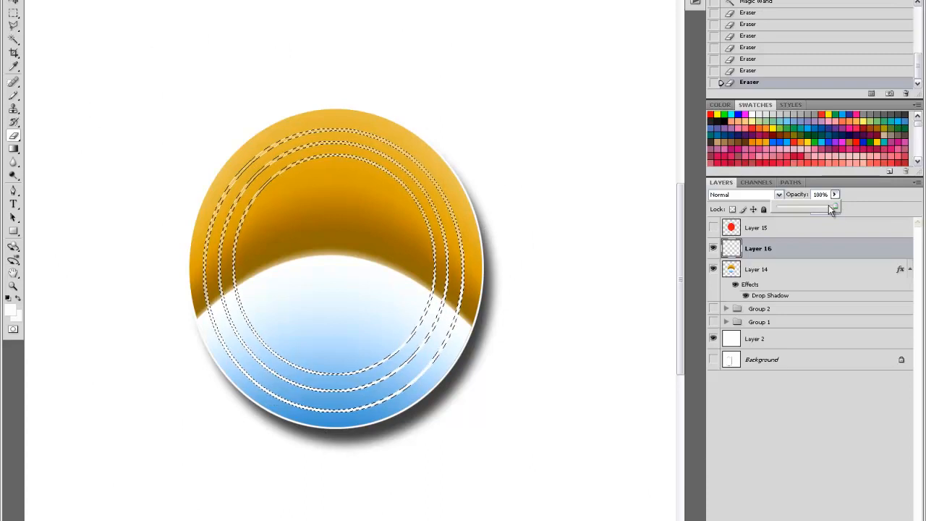
- Lower the opacity of Layer 16 to 76% and deselect the rings
{"action": "left_click_drag", "start_coordinate": [835, 207], "coordinate": [821, 209]}
{"action": "left_click", "coordinate": [13, 13]}
{"action": "left_click", "coordinate": [103, 106]}
{"action": "key", "text": "ctrl+minus"}
{"action": "key", "text": "ctrl+plus"}
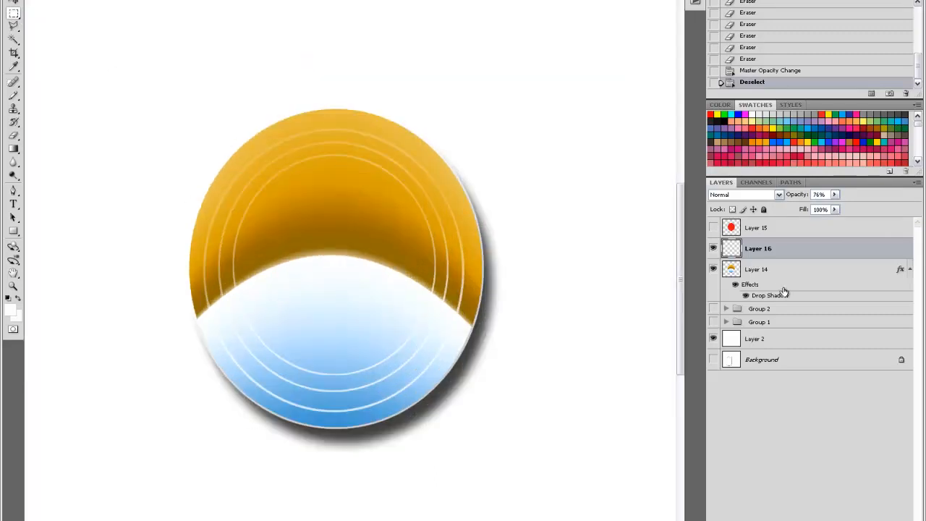
- Create a new layer above the rings and set up a soft 65 px brush at 0% hardness with white (ffffff) as the foreground colour
{"action": "key", "text": "ctrl+shift+alt+n"}
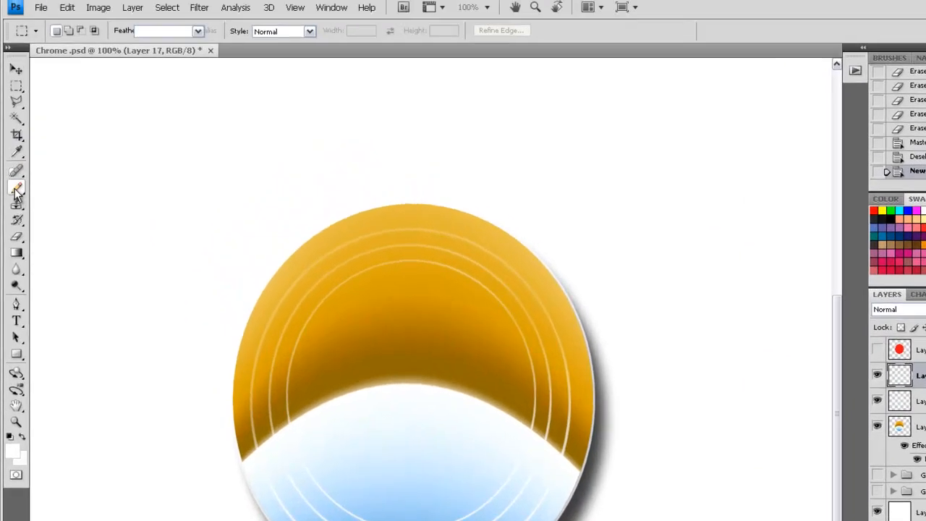
{"action": "left_click", "coordinate": [13, 94]}
{"action": "left_click", "coordinate": [73, 194]}
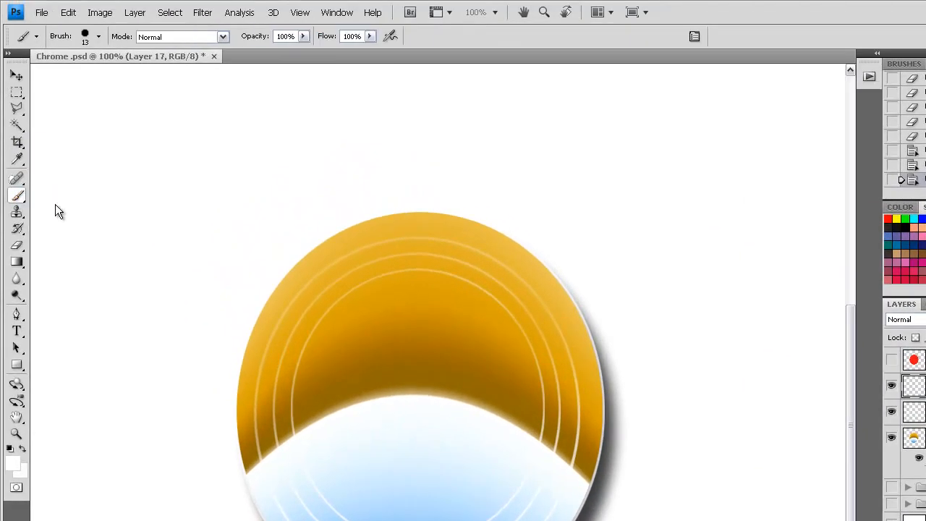
{"action": "left_click", "coordinate": [101, 37]}
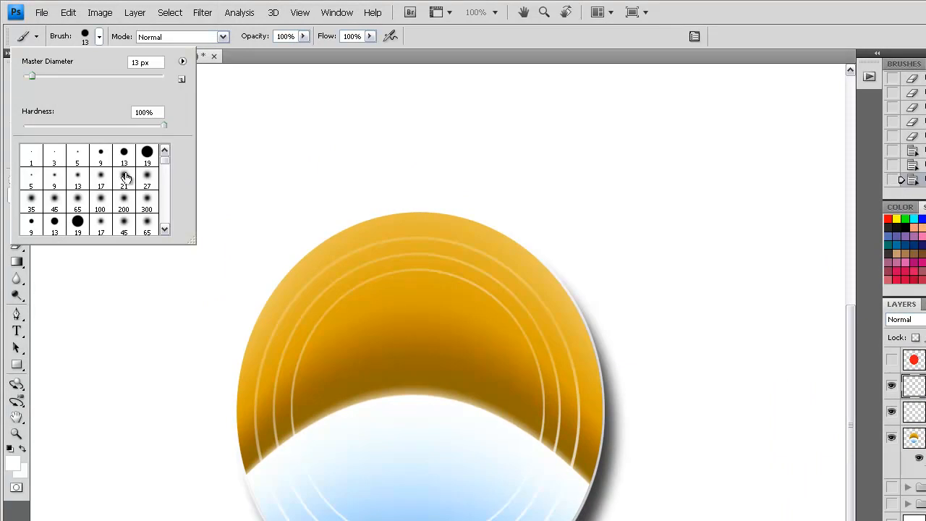
{"action": "left_click", "coordinate": [77, 201]}
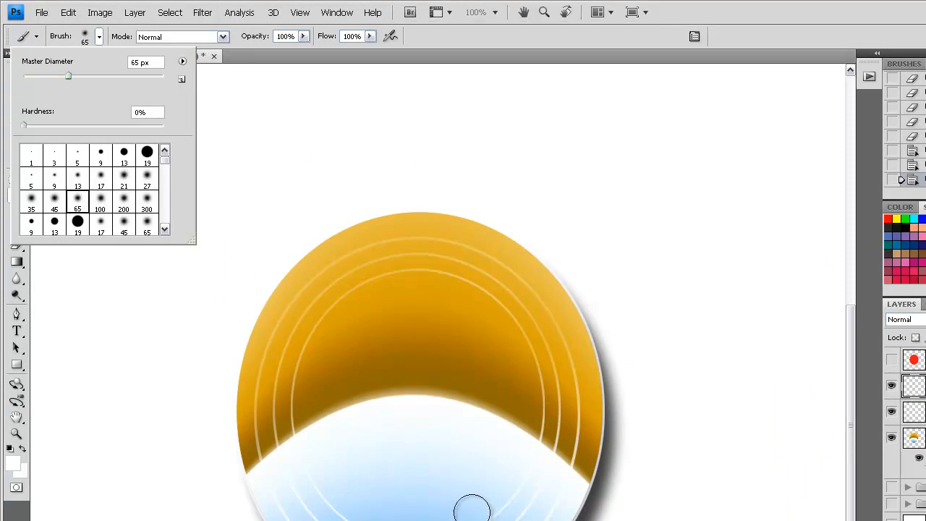
{"action": "left_click", "coordinate": [17, 463]}
{"action": "left_click", "coordinate": [593, 309]}
{"action": "left_click_drag", "start_coordinate": [395, 247], "coordinate": [391, 231]}
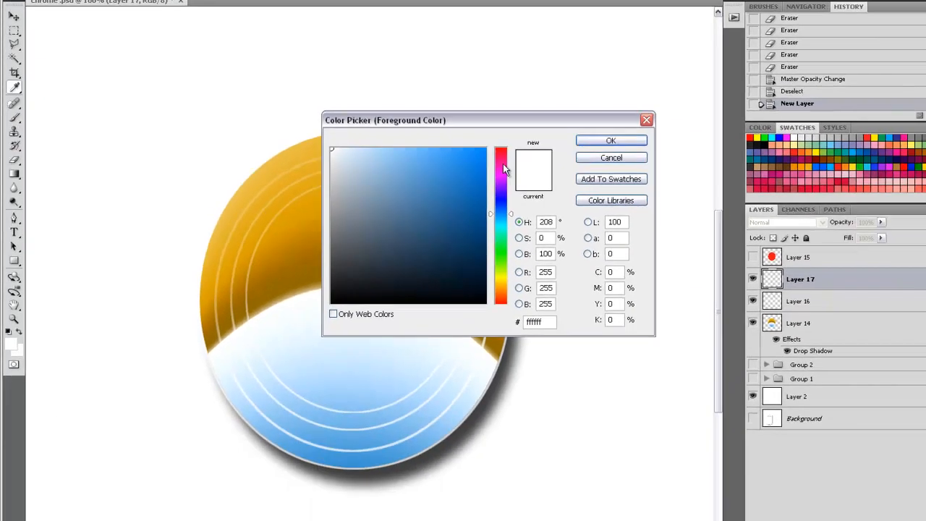
{"action": "left_click", "coordinate": [611, 141]}
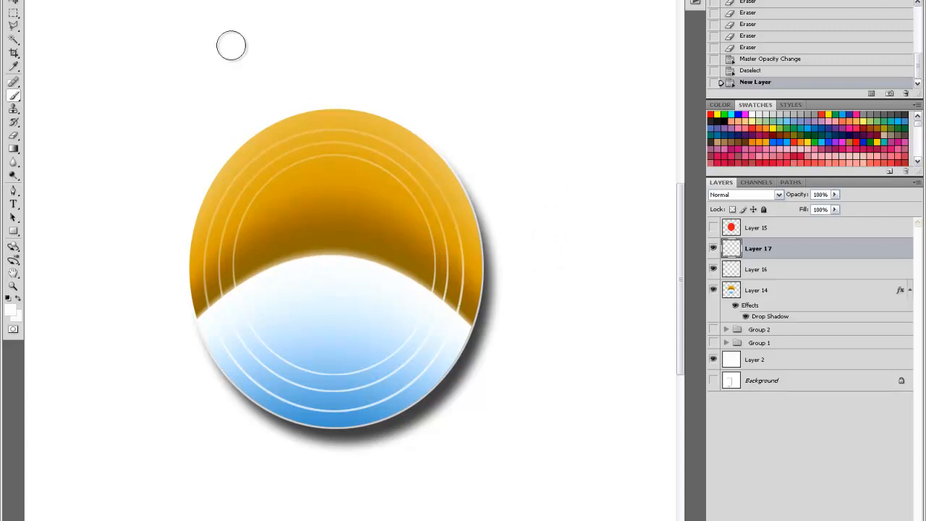
- Build up a bright white glint over the innermost ring in the emblem's lower-right blue area with repeated brush dabs
{"action": "left_click", "coordinate": [392, 354]}
{"action": "left_click", "coordinate": [382, 346]}
{"action": "left_click", "coordinate": [395, 349]}
{"action": "left_click", "coordinate": [392, 354]}
{"action": "left_click", "coordinate": [392, 354]}
{"action": "left_click", "coordinate": [500, 454]}
{"action": "left_click", "coordinate": [500, 445]}
- Reduce the brush diameter and paint a smaller white glint on the emblem's lower-right rim
{"action": "right_click", "coordinate": [500, 439]}
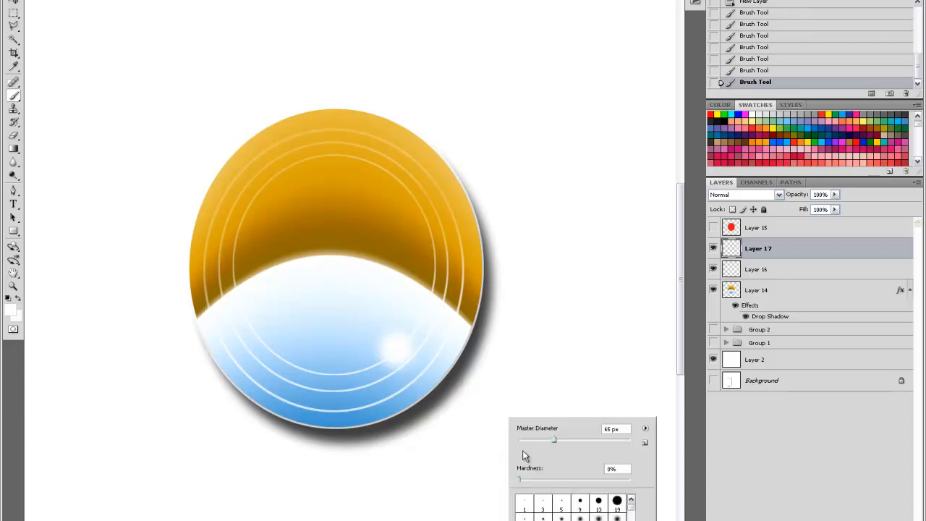
{"action": "key", "text": "Return"}
{"action": "left_click", "coordinate": [427, 387]}
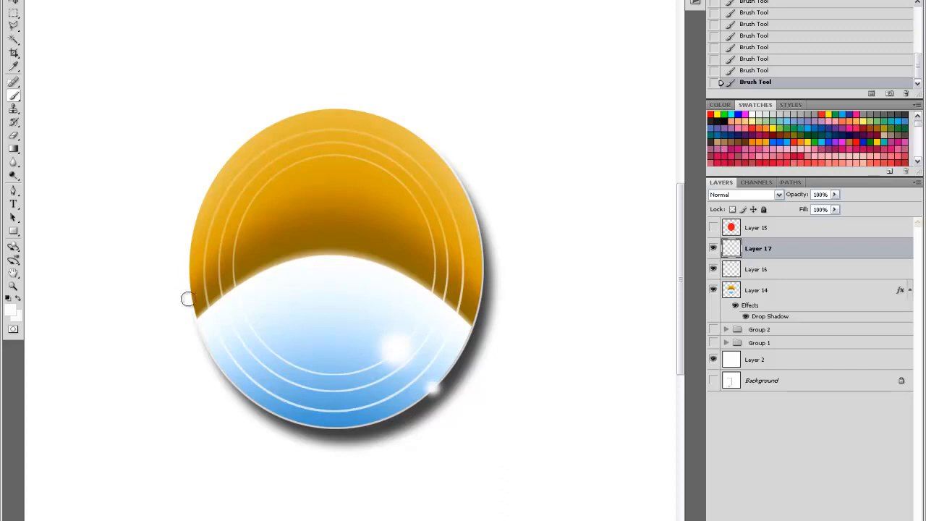
{"action": "key", "text": "ctrl+minus"}
{"action": "key", "text": "ctrl+plus"}
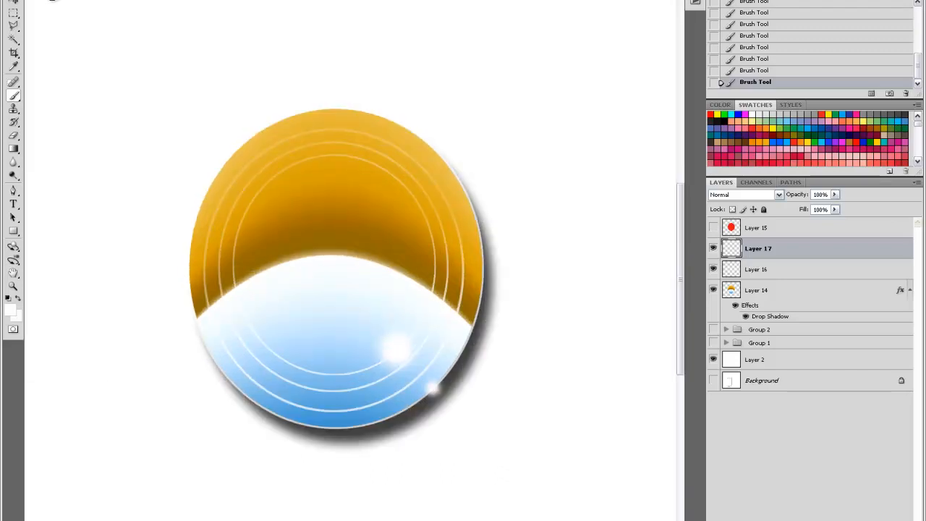